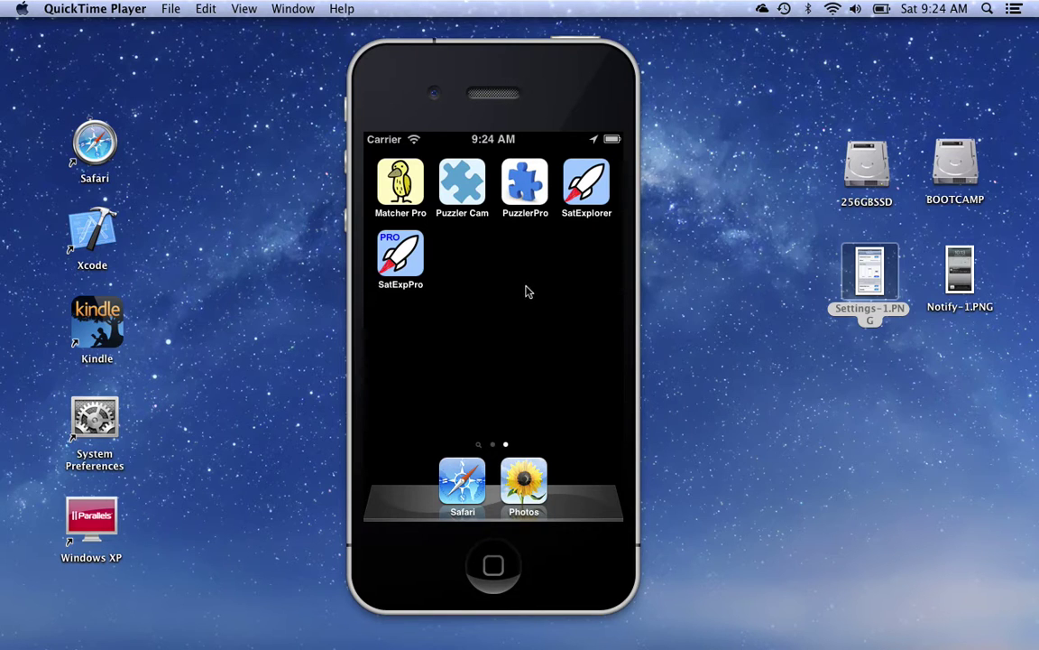
Step: Launch SatExpPro, keep ISS (ZARYA) as the tracked satellite, and show its predicted-pass Notifications list
left_click(412, 262)
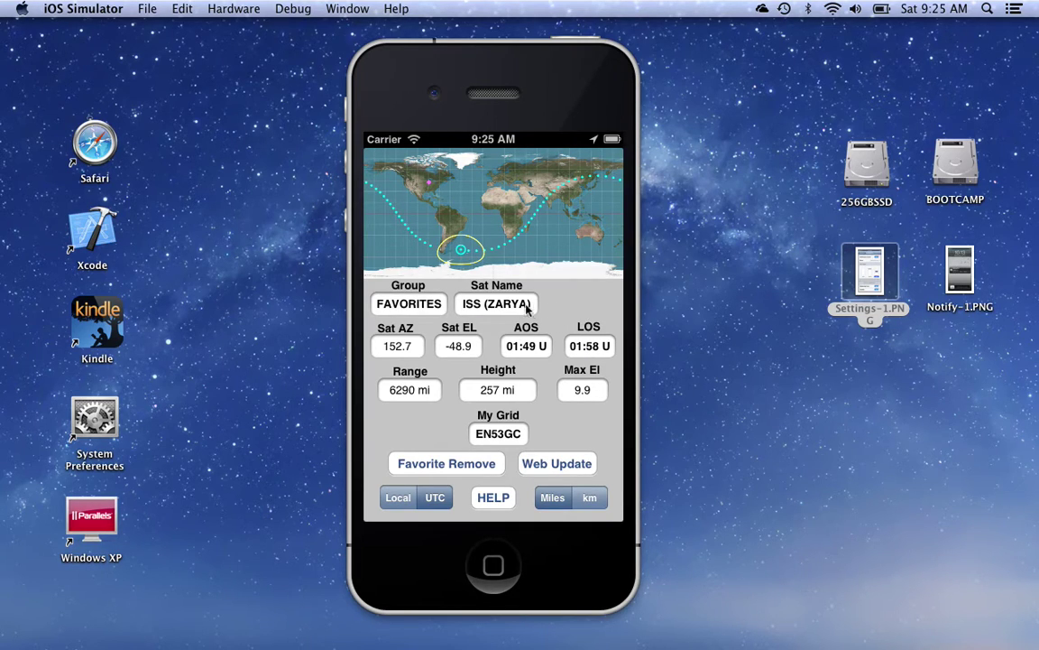
left_click(510, 305)
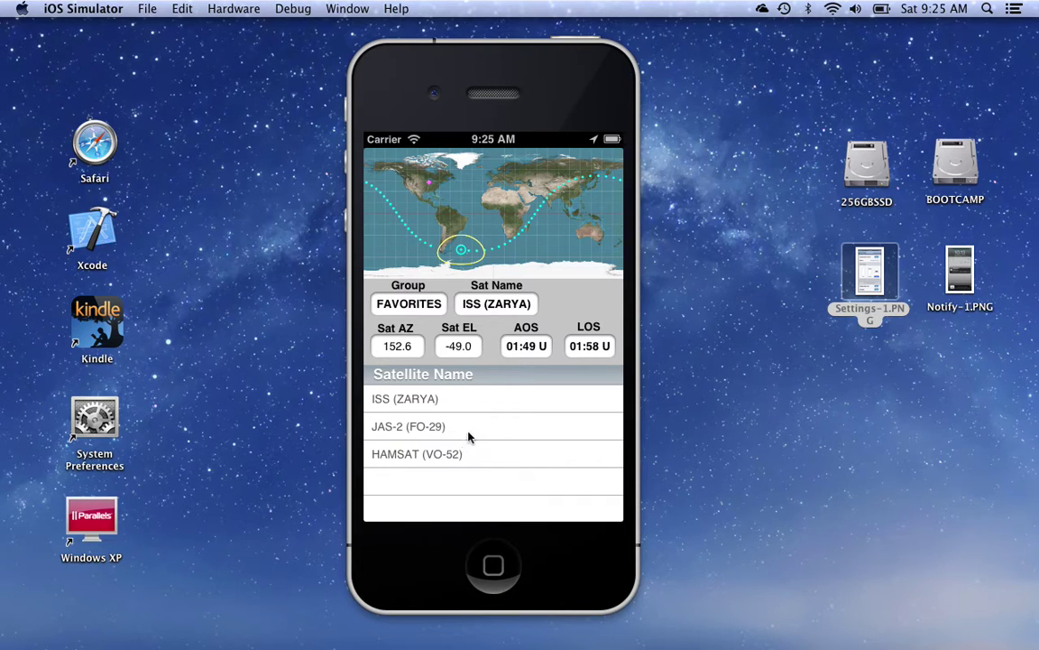
left_click(511, 306)
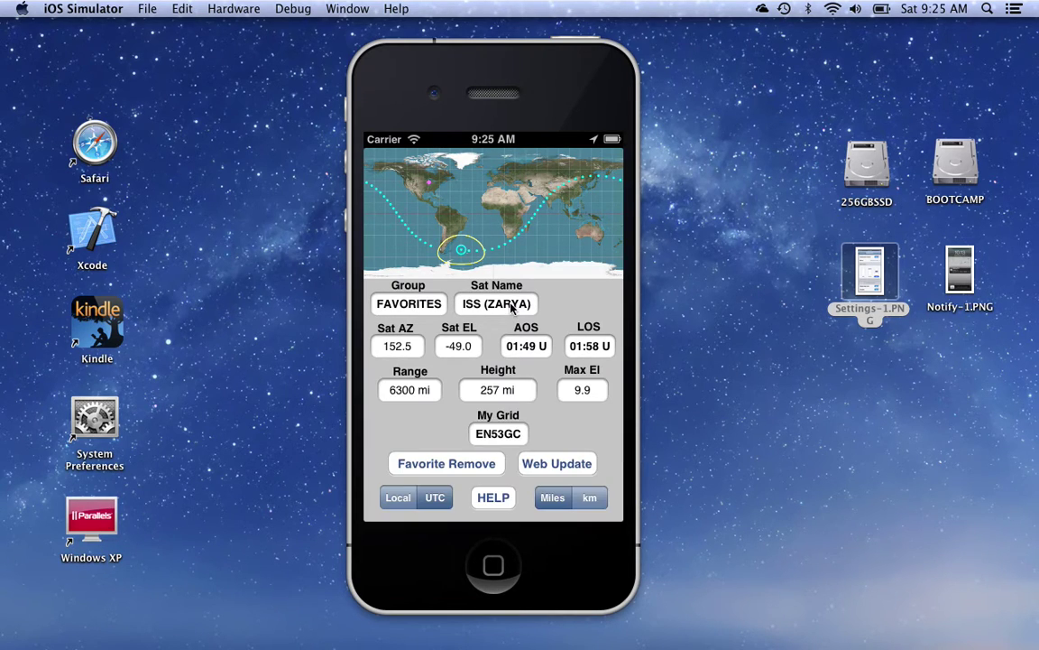
left_click(586, 348)
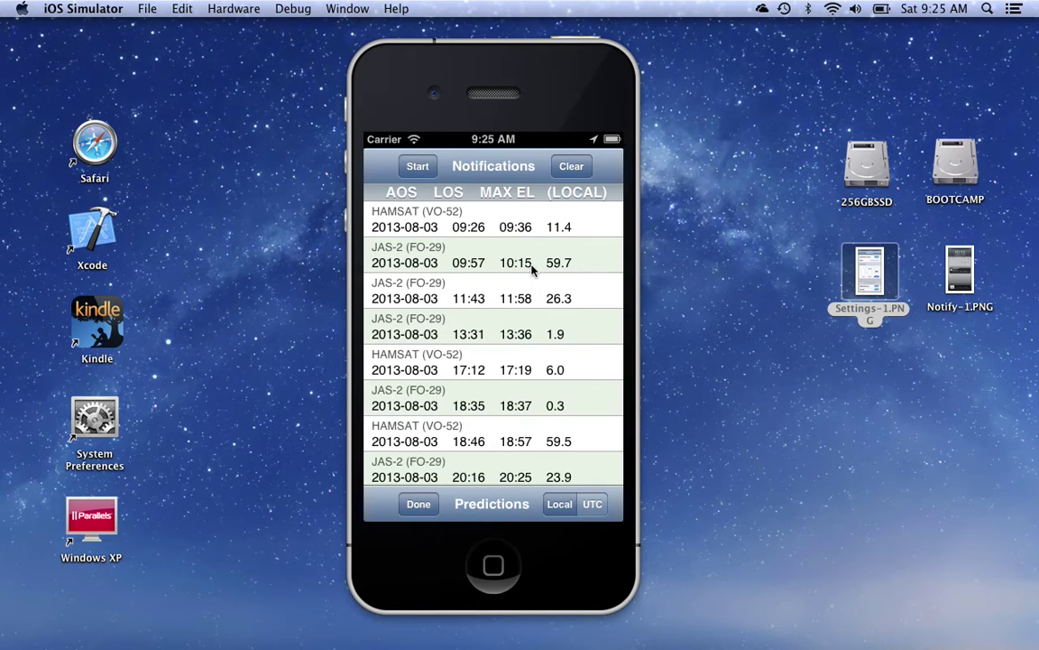
Step: Scroll the Predictions list and show times in UTC, with the first HAMSAT (VO-52) pass at 14:26–14:36
mouse_move(536, 360)
left_mouse_down()
mouse_move(536, 232)
mouse_move(548, 341)
left_mouse_up()
mouse_move(557, 420)
left_mouse_down()
mouse_move(547, 274)
mouse_move(545, 436)
left_mouse_up()
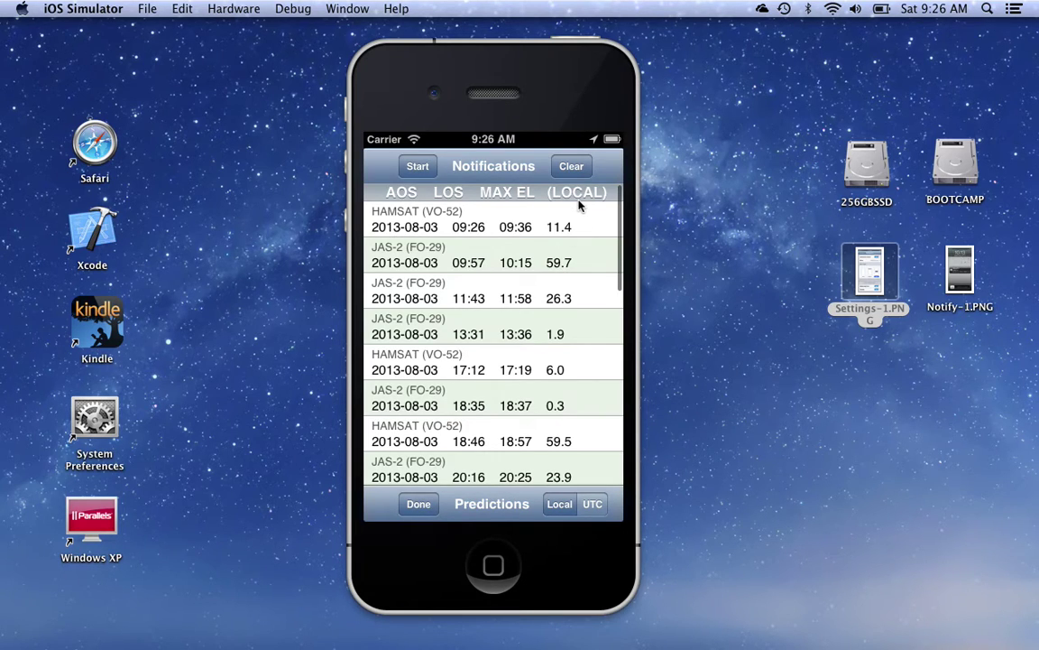
left_click(594, 506)
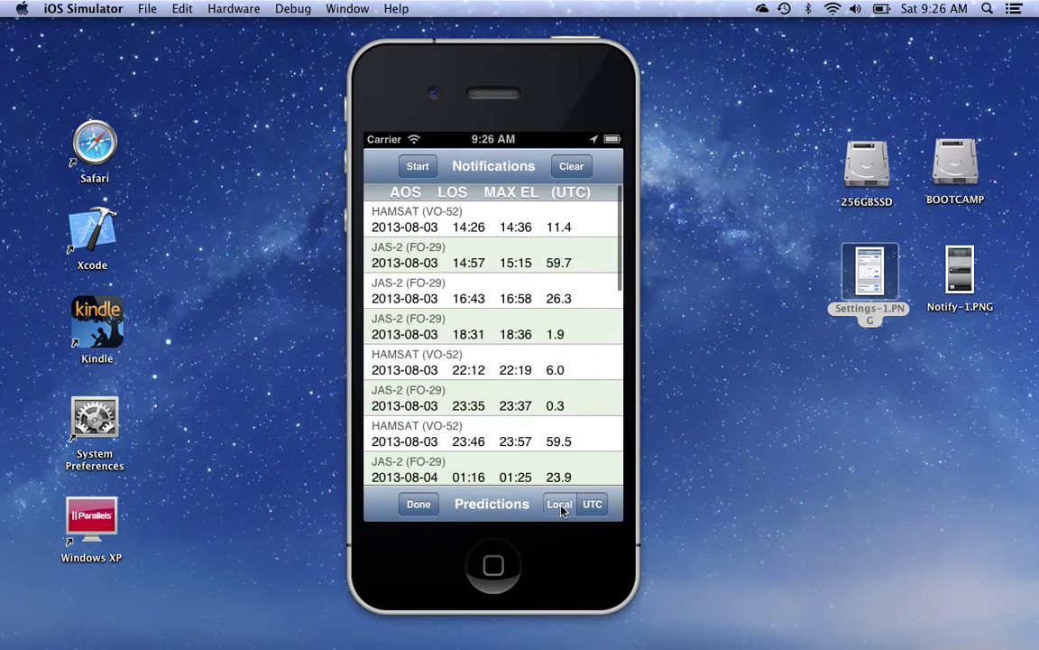
Step: Switch pass times back to Local, with the first HAMSAT (VO-52) pass at 09:26–09:36
left_click(564, 511)
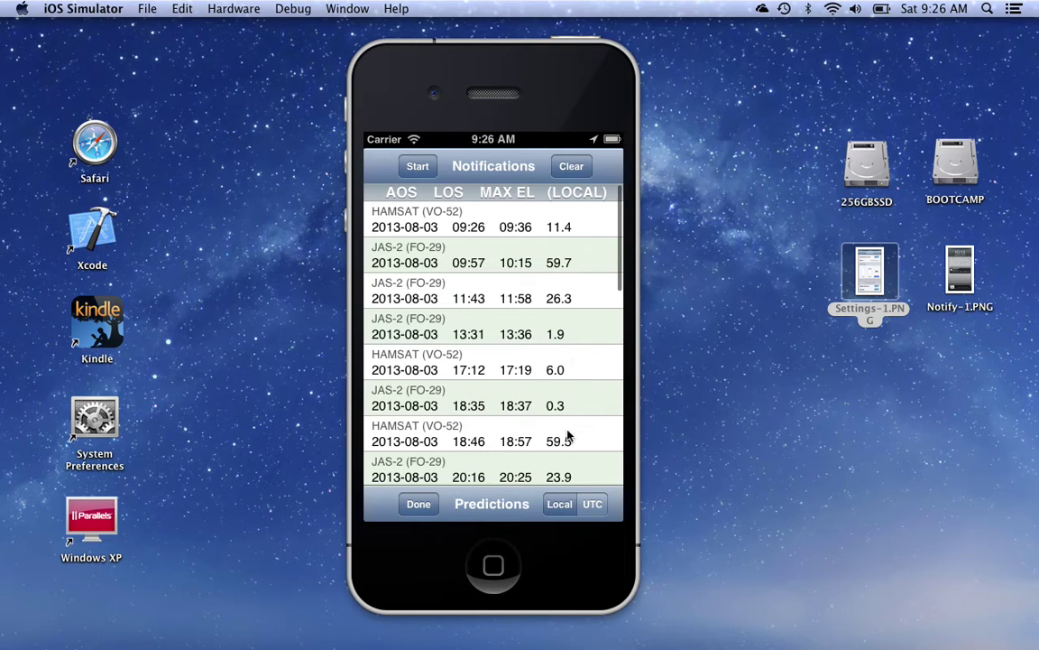
left_click_drag(568, 434, 557, 403)
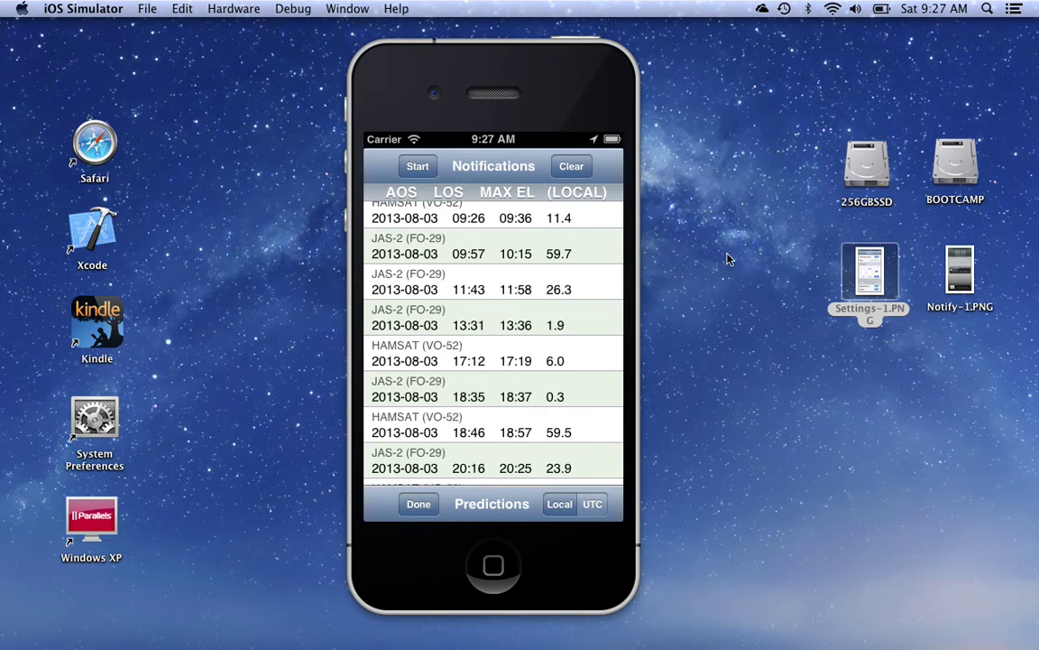
double_click(966, 268)
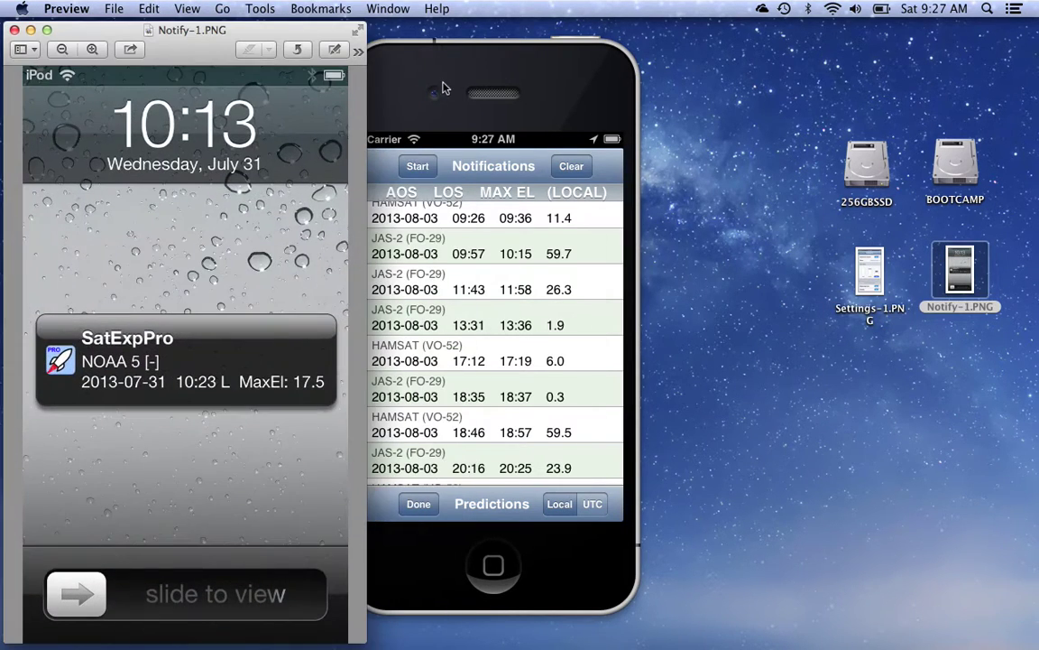
left_click_drag(176, 40, 487, 36)
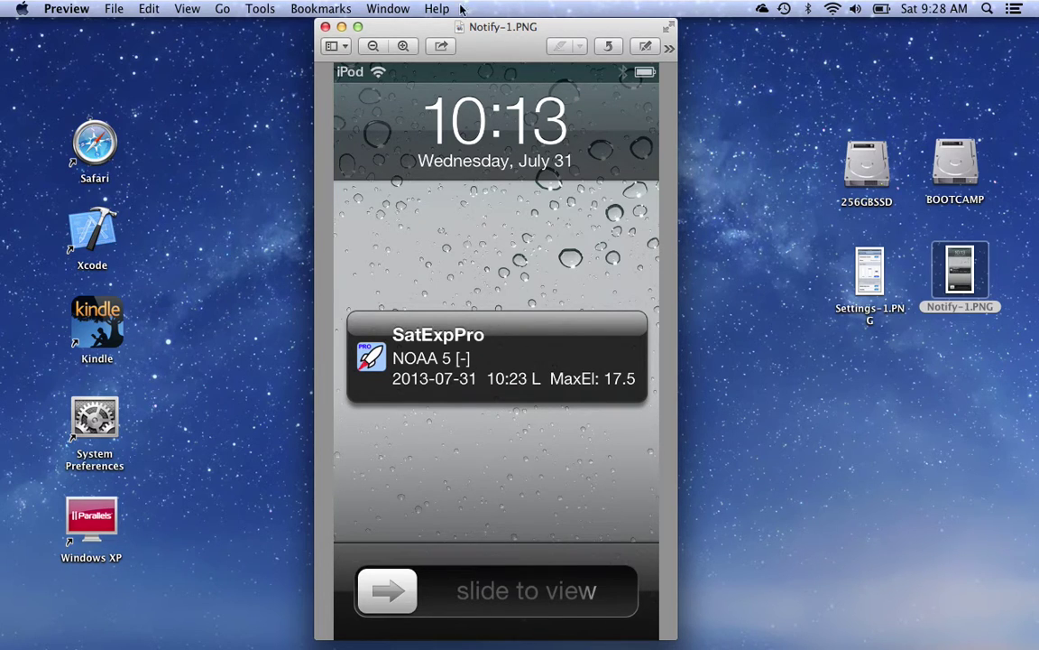
left_click(326, 28)
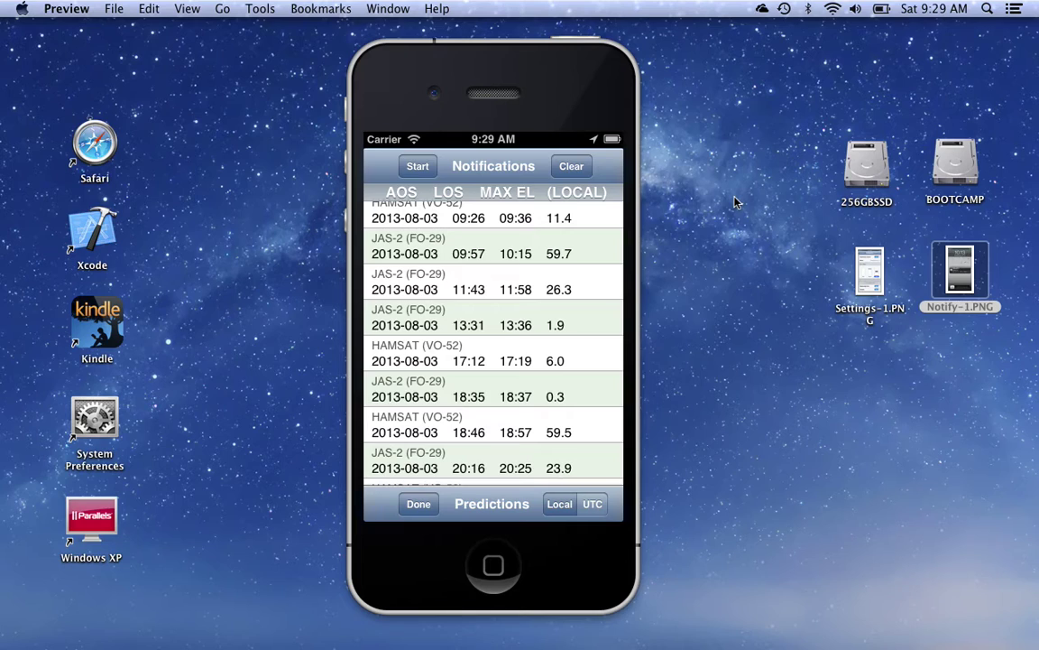
double_click(872, 271)
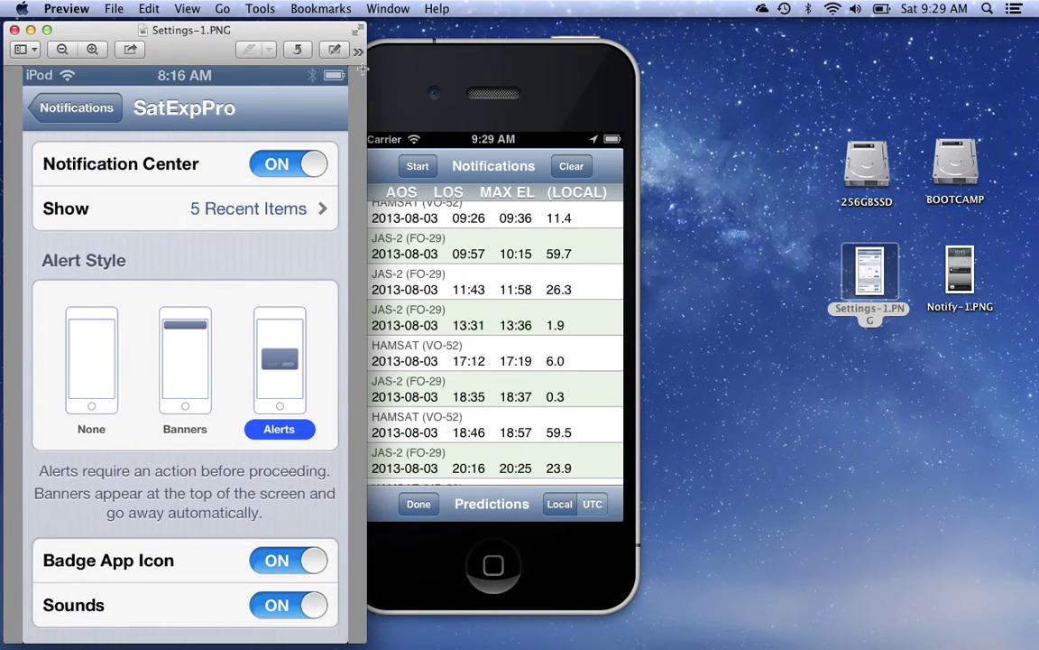
left_click_drag(228, 34, 532, 26)
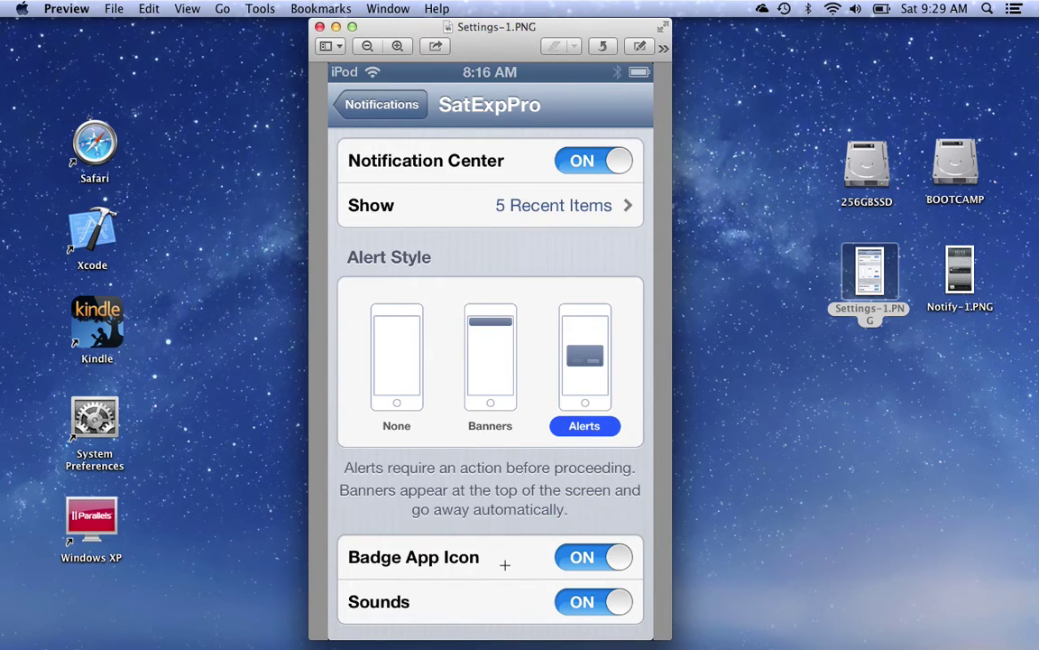
left_click(319, 28)
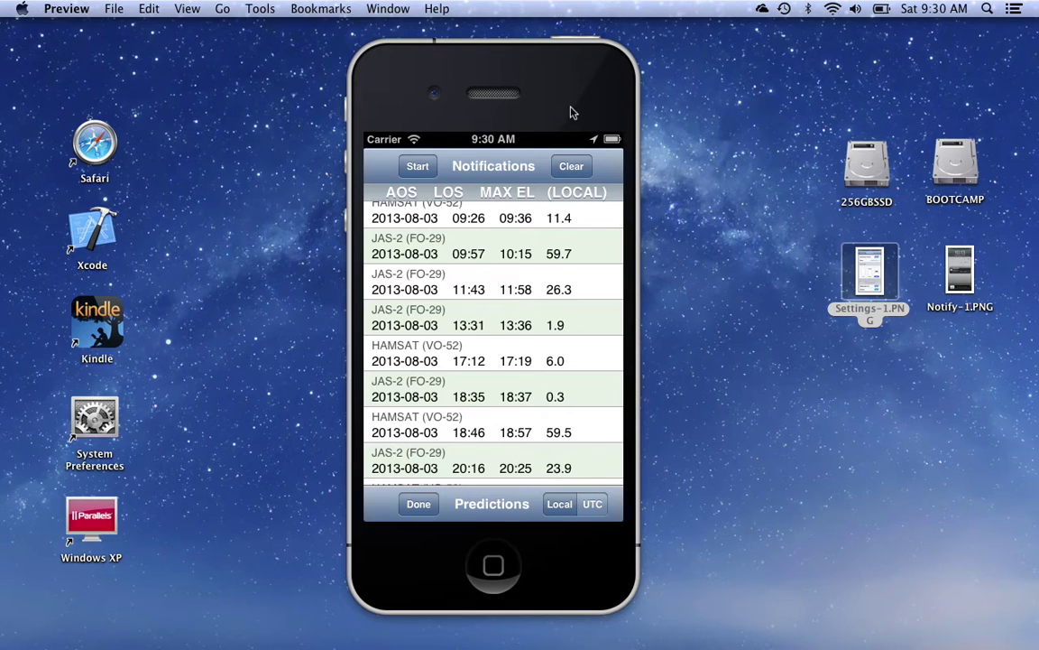
left_click_drag(575, 220, 570, 338)
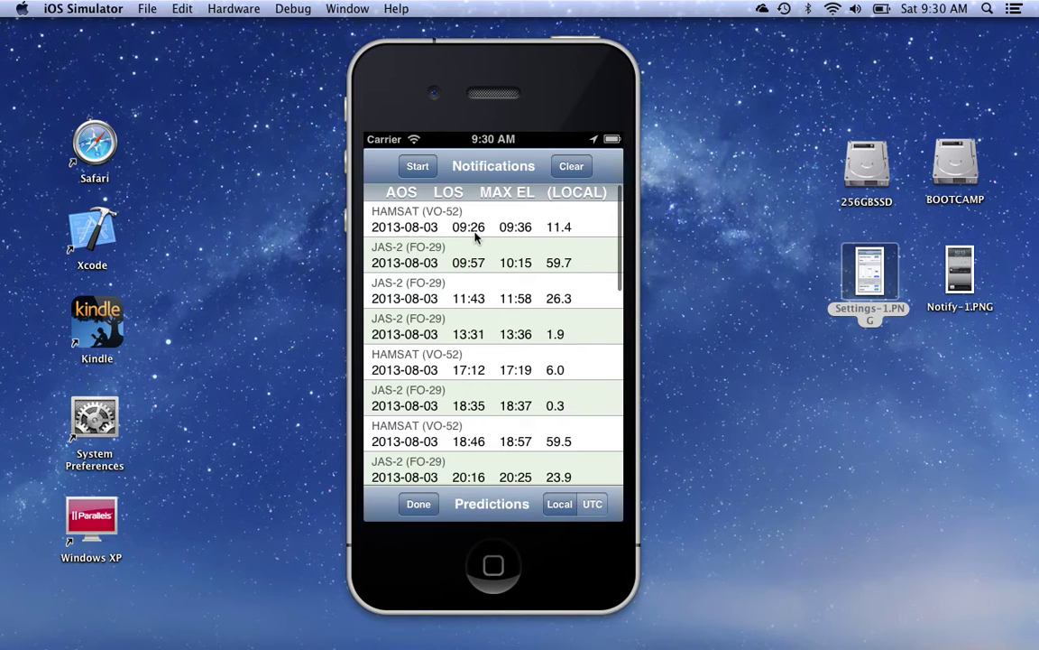
left_click(494, 568)
Step: Open SatExpPro's page in Settings and check Pre-AOS Alert Time, leaving it at 10 Minutes
left_click_drag(400, 325, 483, 306)
left_click(398, 260)
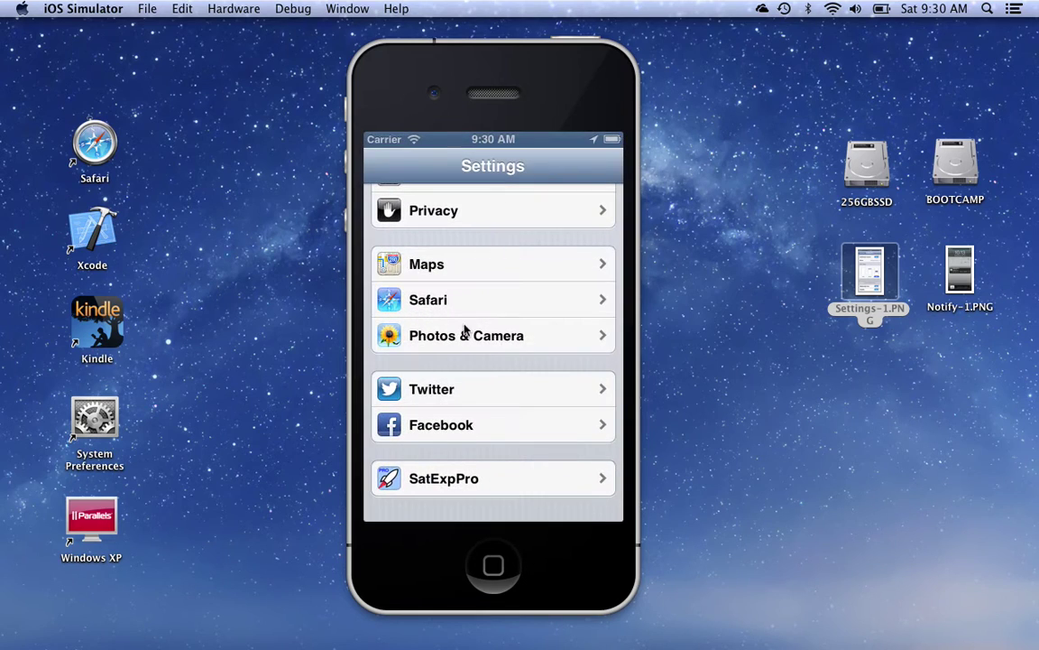
left_click(456, 487)
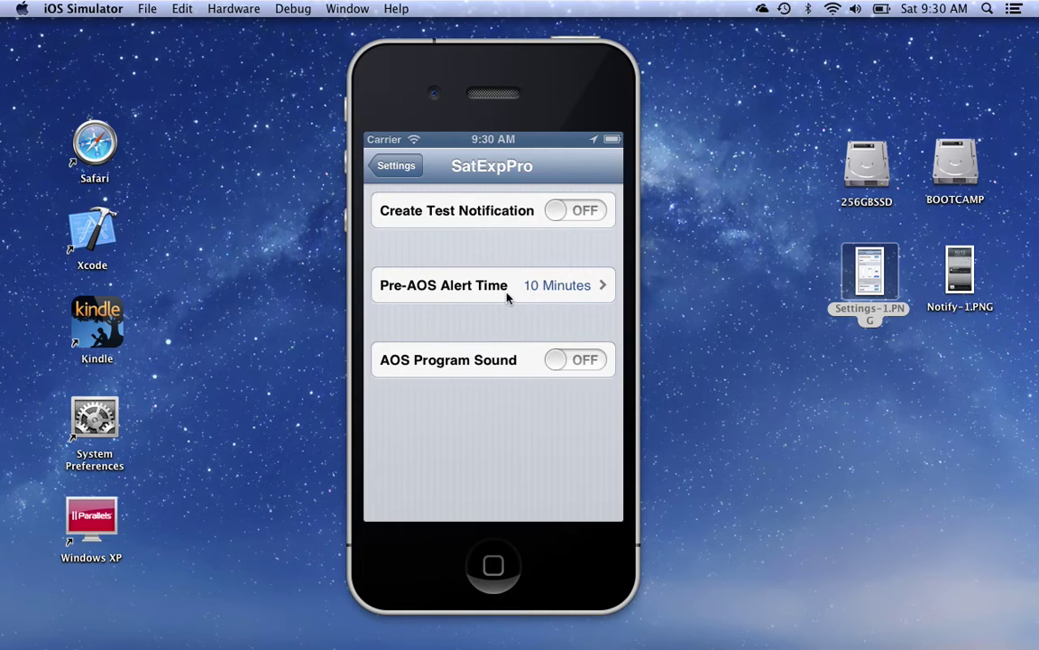
left_click(560, 292)
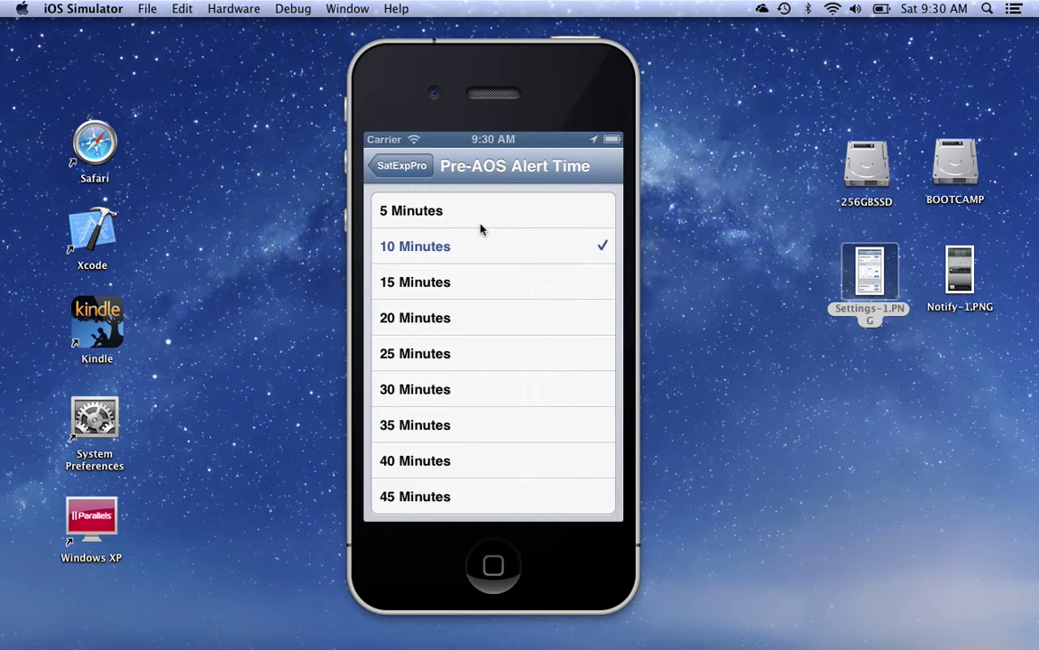
left_click(414, 170)
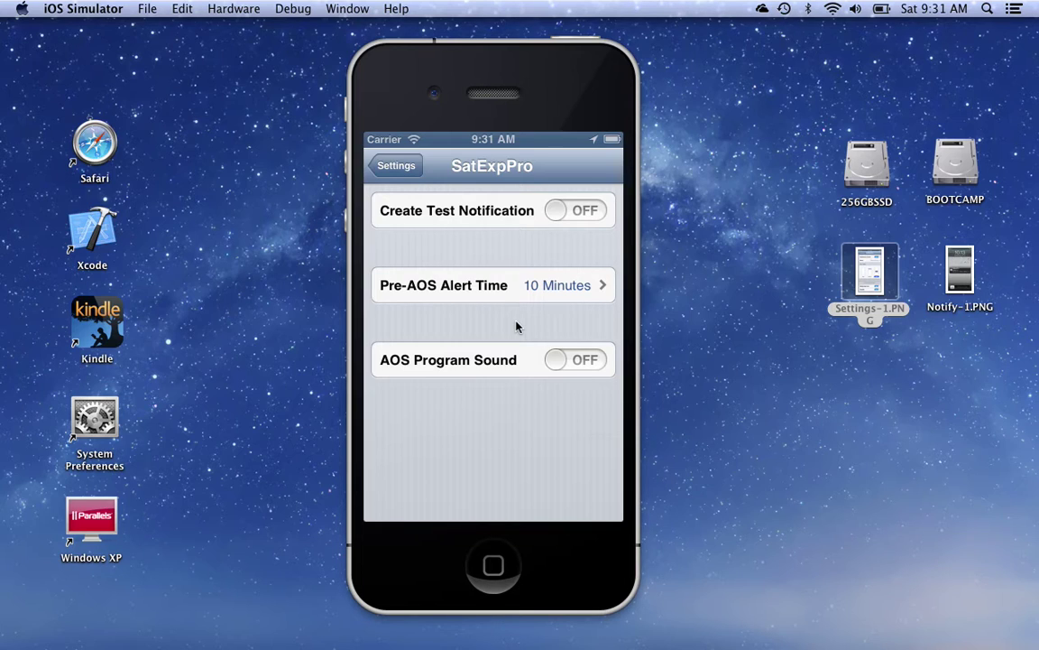
Step: Toggle AOS Program Sound on and back OFF, then leave Settings for the home screen
left_click(592, 360)
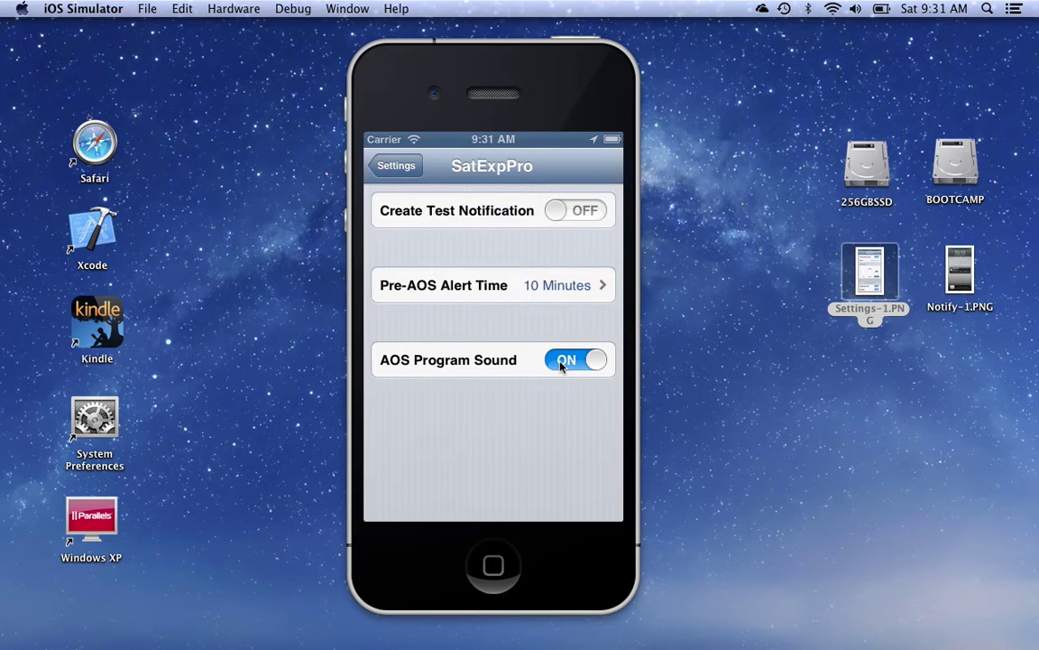
left_click(562, 364)
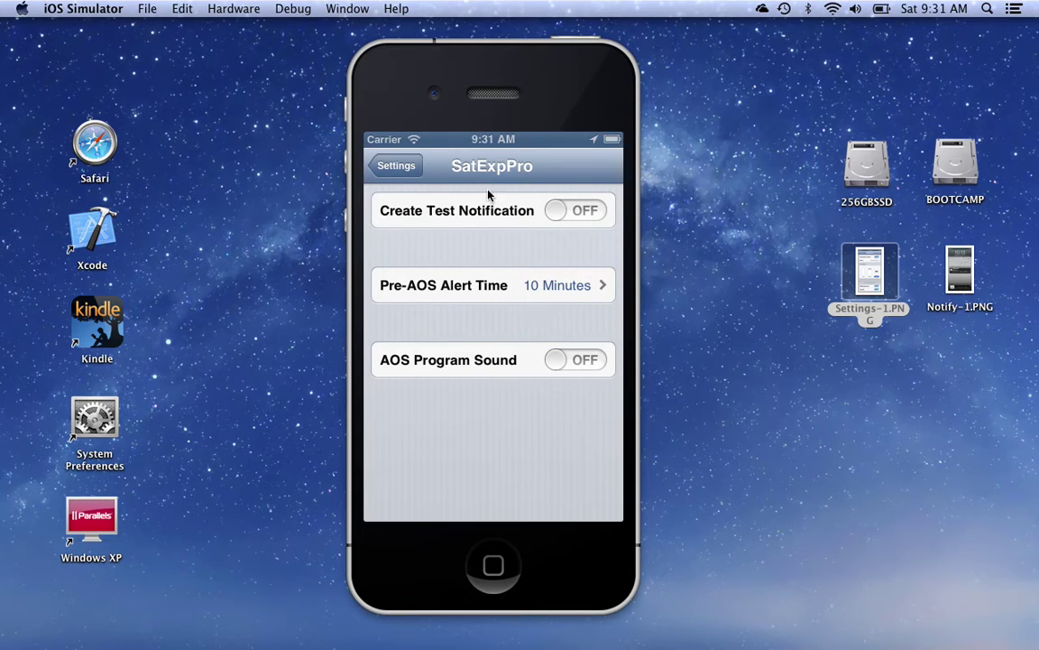
left_click(372, 165)
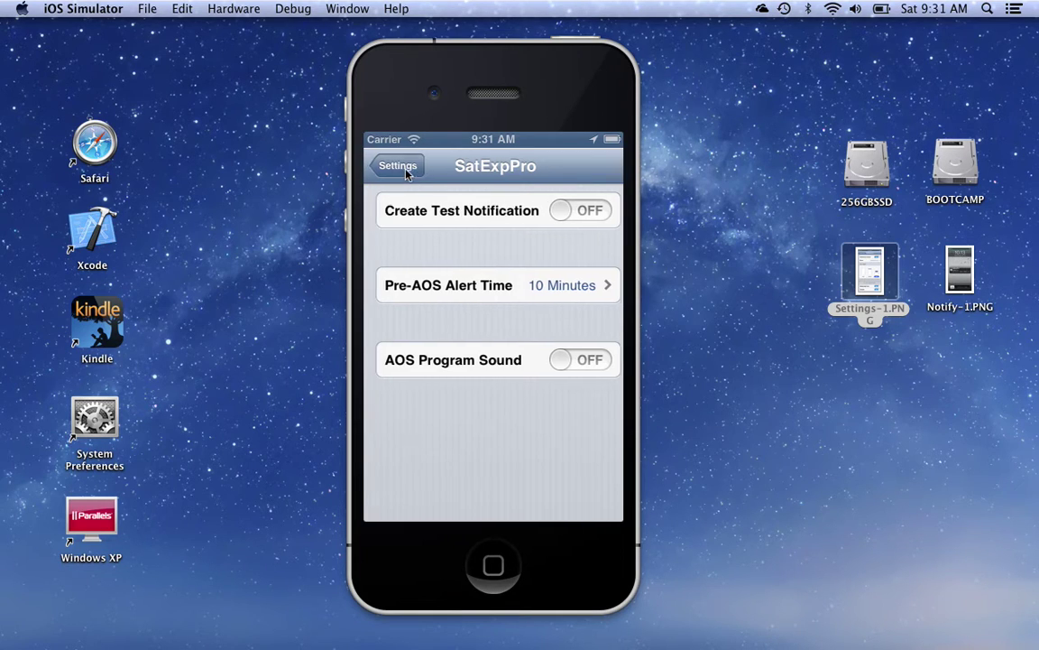
left_click(493, 566)
Step: Launch SatExpPro from the next home page, scroll its HAMSAT and JAS-2 pass list, and start pass selection
left_click_drag(545, 354, 454, 313)
left_click(401, 256)
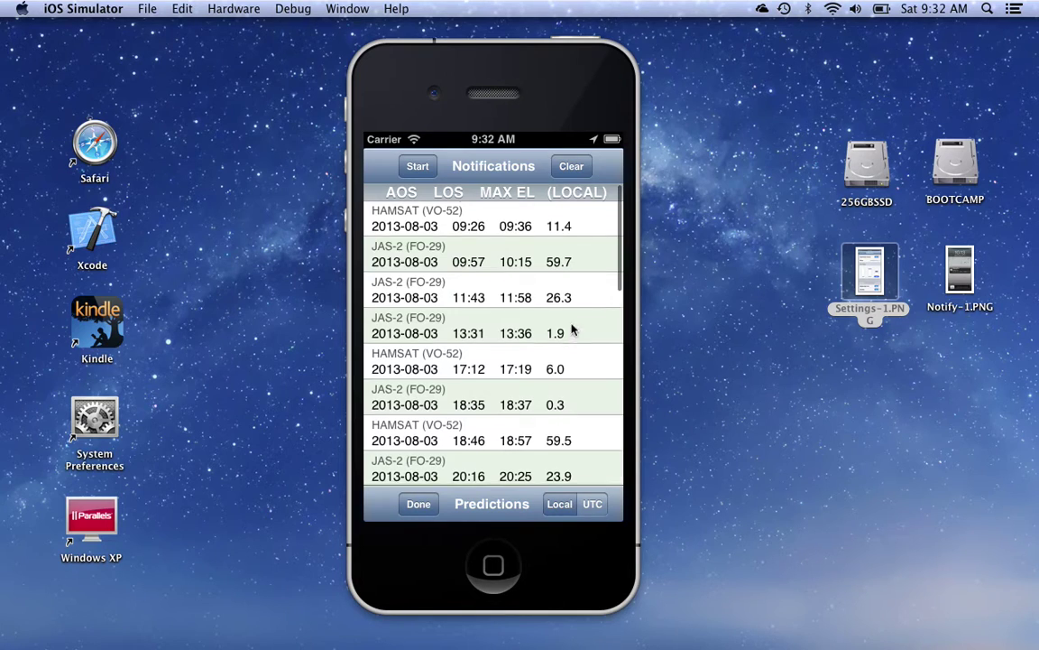
left_click_drag(576, 332, 580, 367)
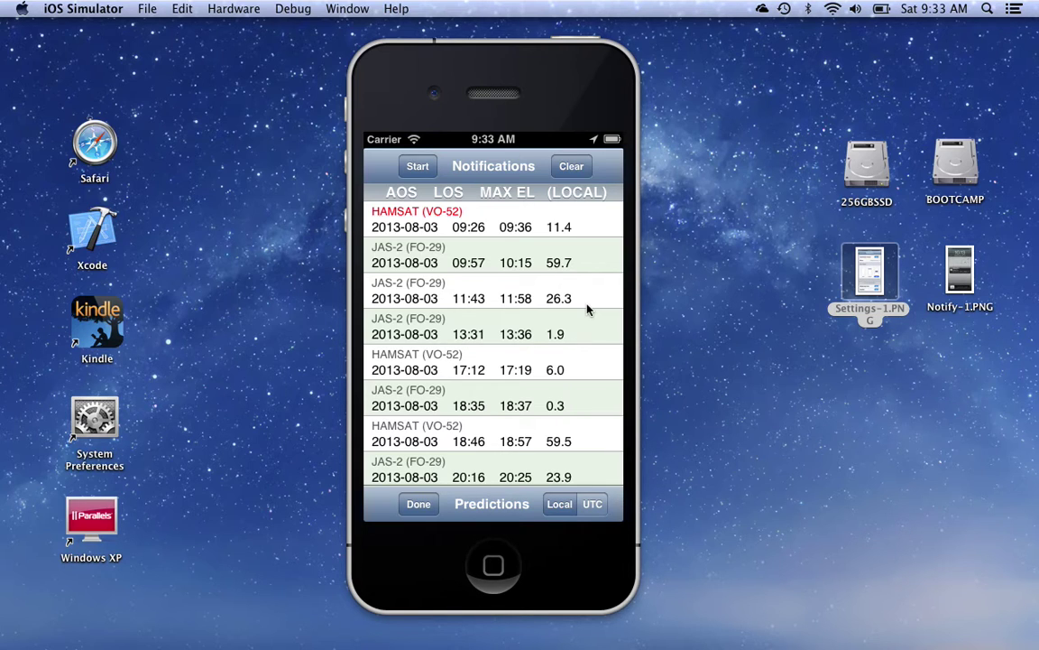
left_click_drag(566, 365, 527, 411)
left_click(417, 167)
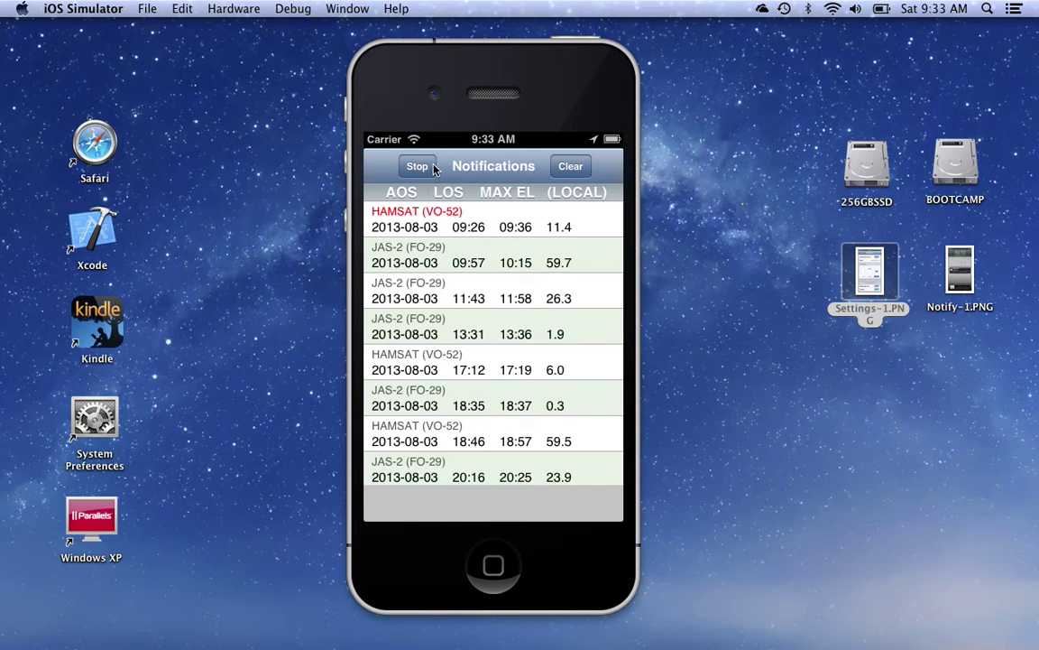
Step: Mark JAS-2 passes at 09:57, 11:43, 18:35 and HAMSAT at 18:46, then stop to schedule 4 notifications
left_click(479, 263)
left_click(470, 297)
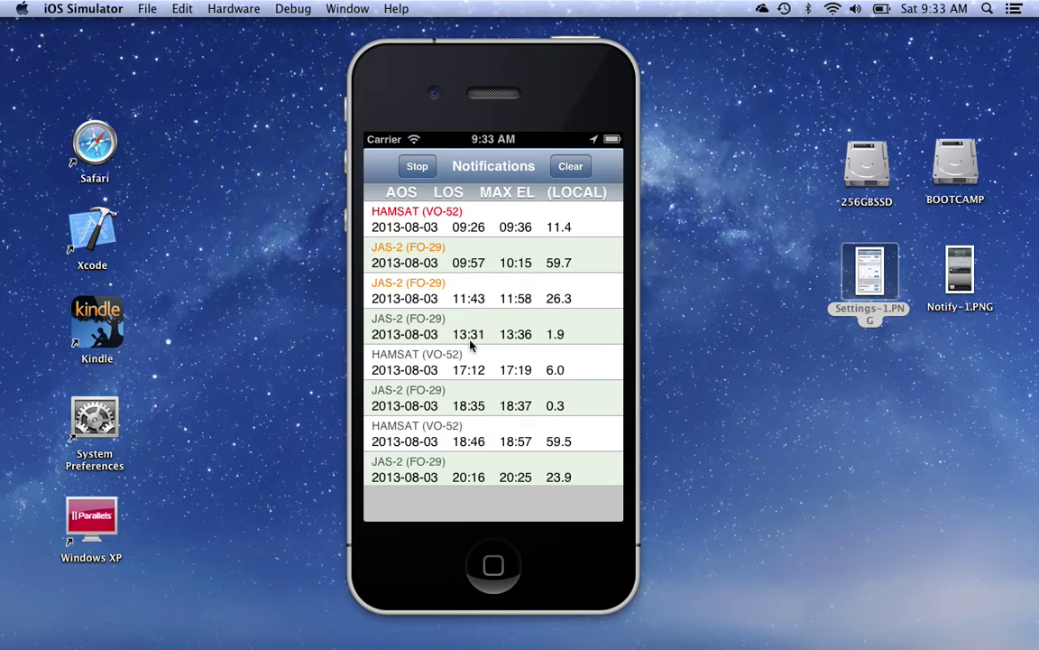
left_click(434, 401)
left_click(483, 440)
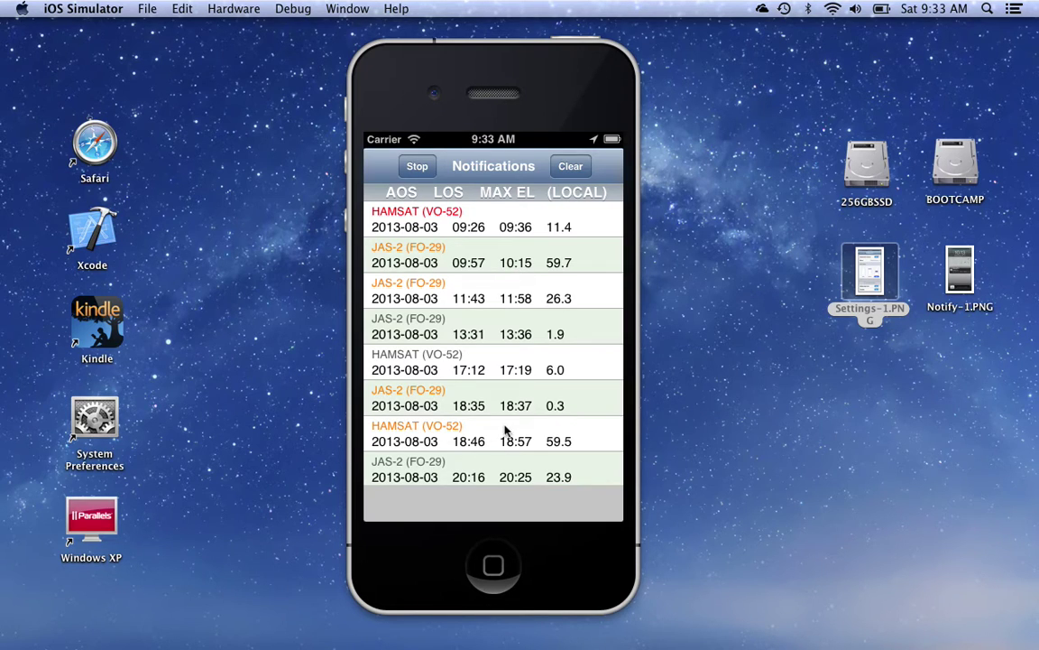
left_click_drag(455, 427, 548, 406)
left_click(420, 168)
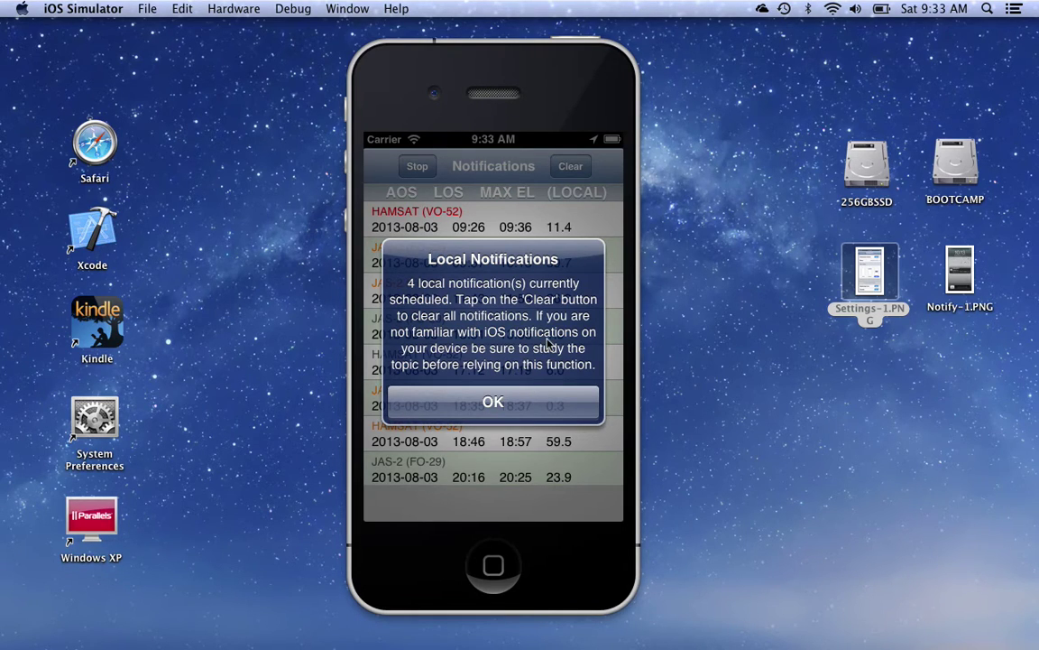
Step: Dismiss the notice, return to the map, go home, and relaunch SatExpPro from its badge-1 icon
left_click(527, 406)
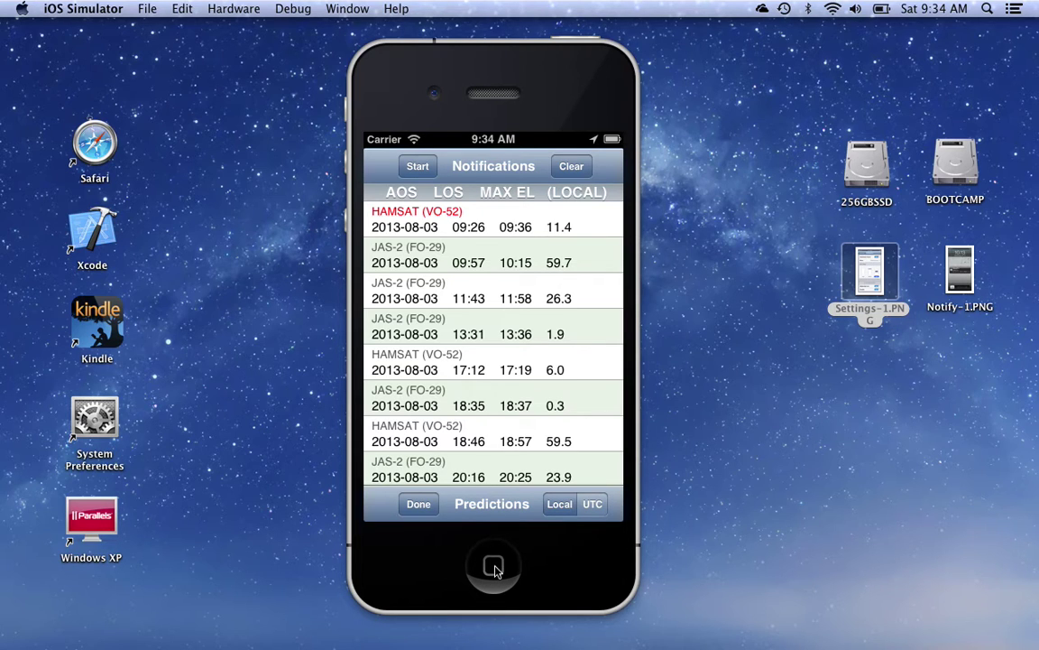
left_click(418, 503)
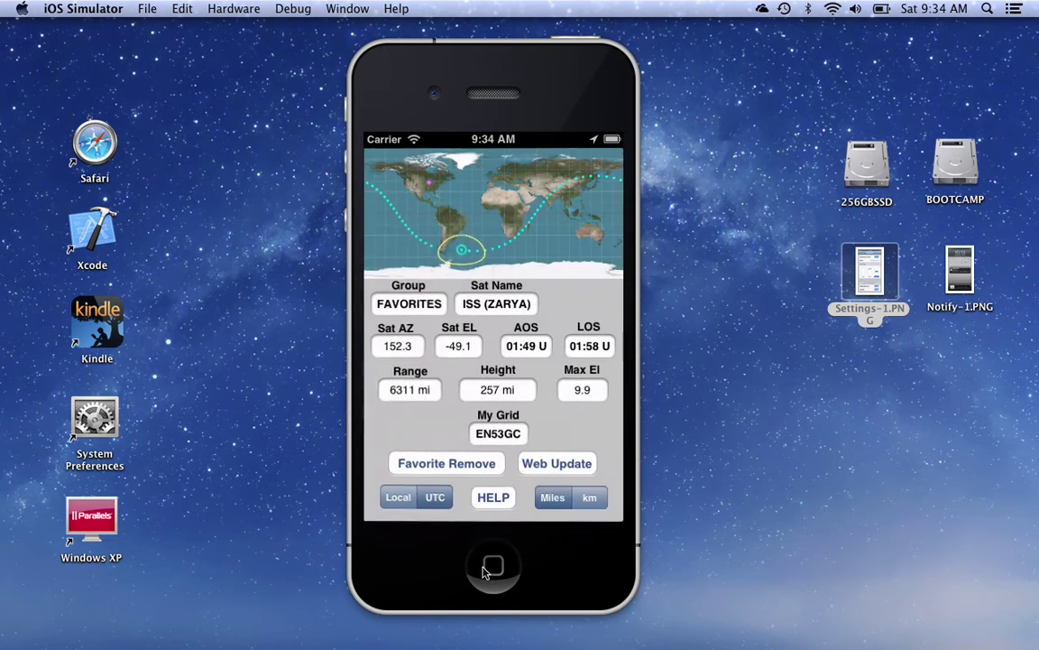
left_click(488, 569)
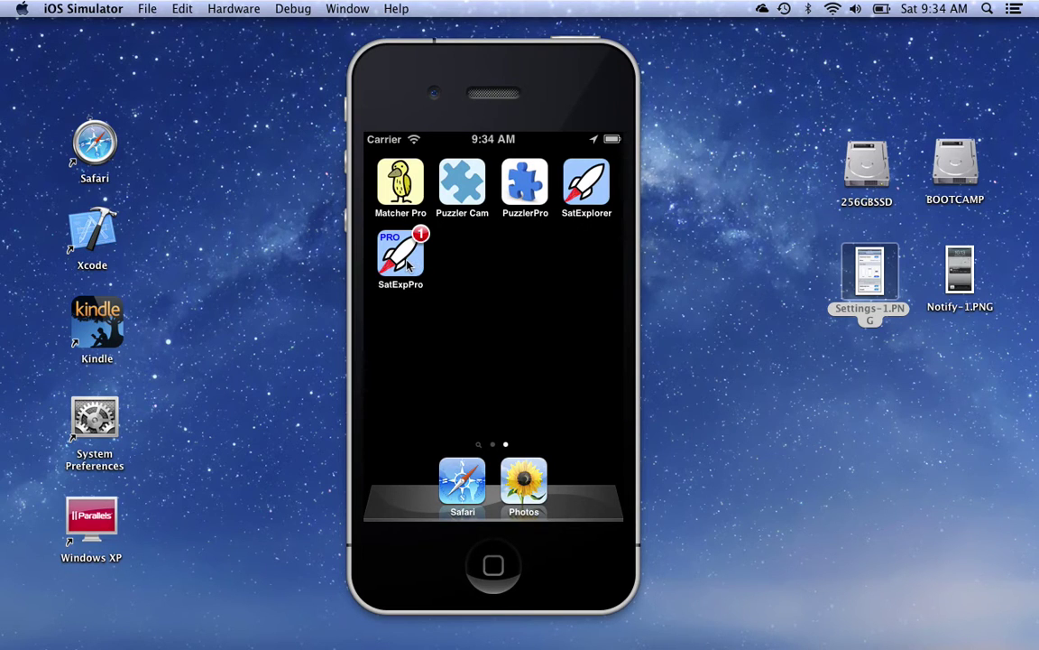
left_click(405, 265)
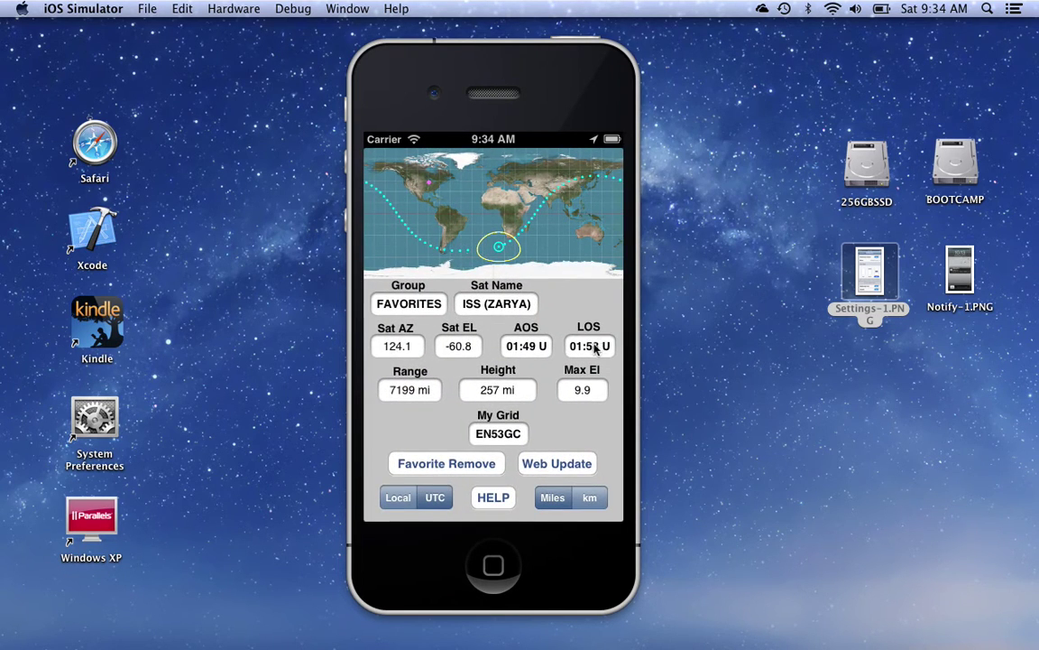
Step: Open the pass list, clear every scheduled pass notification, and return to the badge-free home screen
left_click(584, 343)
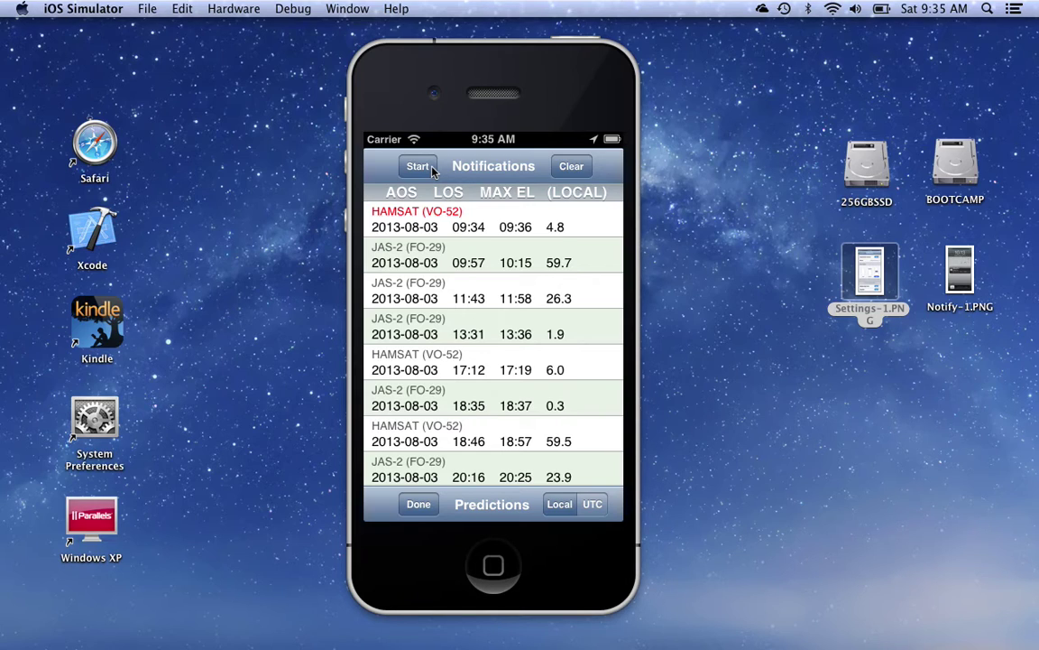
left_click(571, 166)
key("super+shift+h")
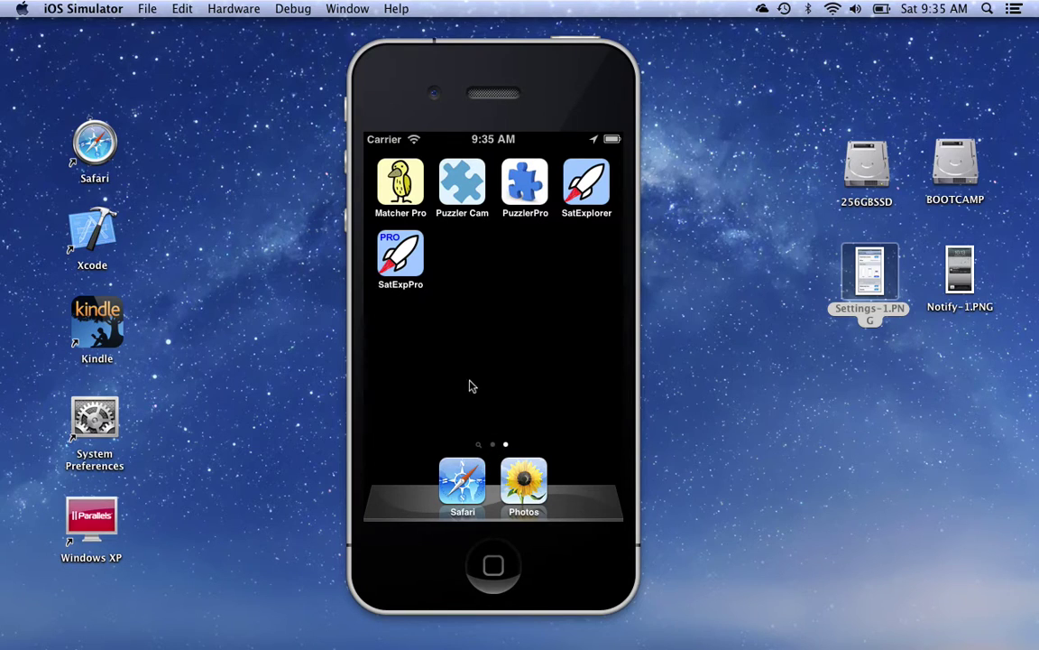
Step: Swipe to the home page holding Settings, open Settings, and select the SatExpPro row
left_click_drag(429, 373, 586, 366)
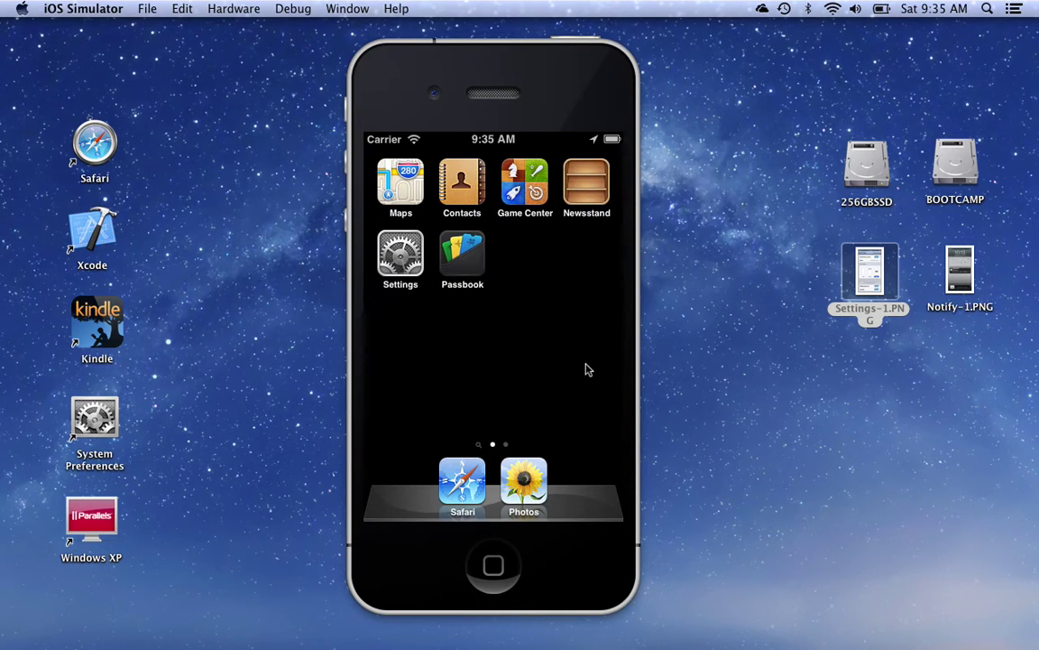
left_click(402, 258)
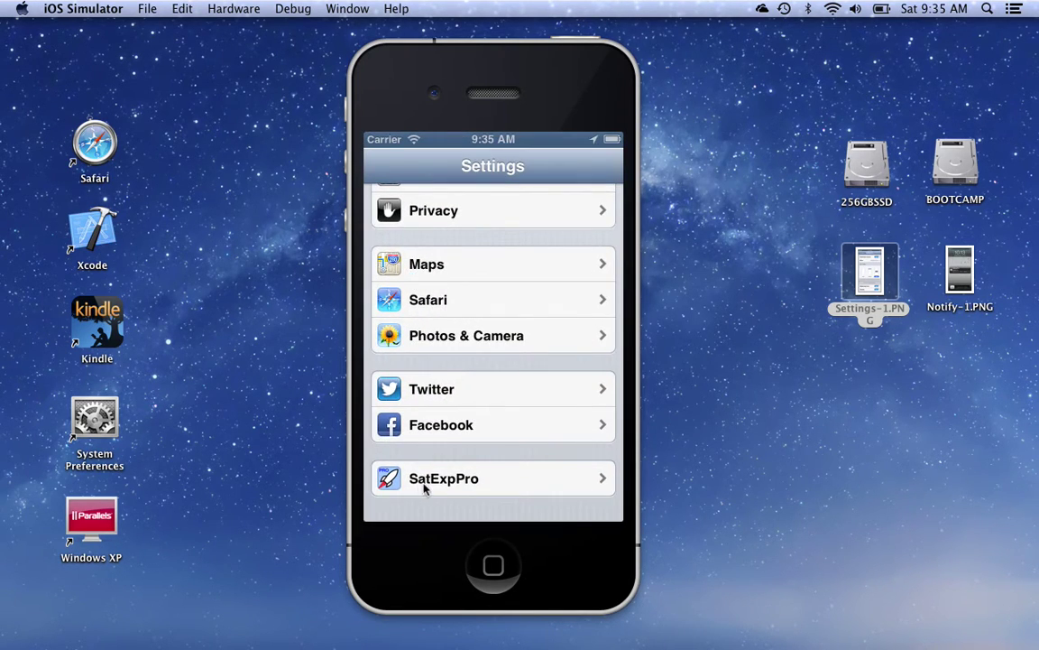
left_click(429, 483)
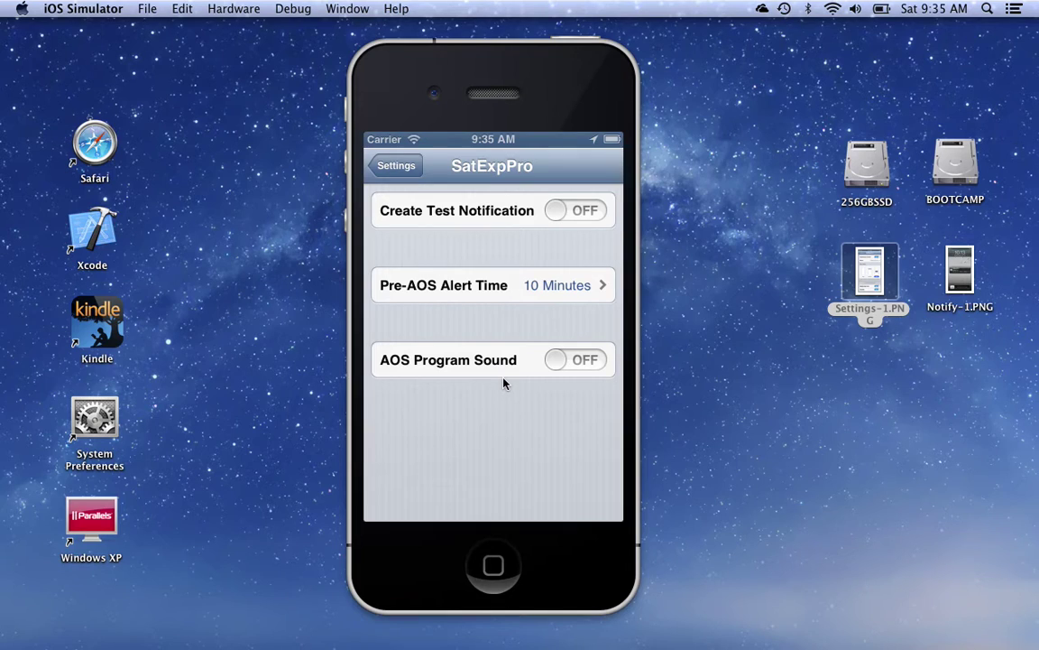
Step: Turn Create Test Notification ON, leaving alert time at 10 Minutes and sound OFF
left_click(594, 214)
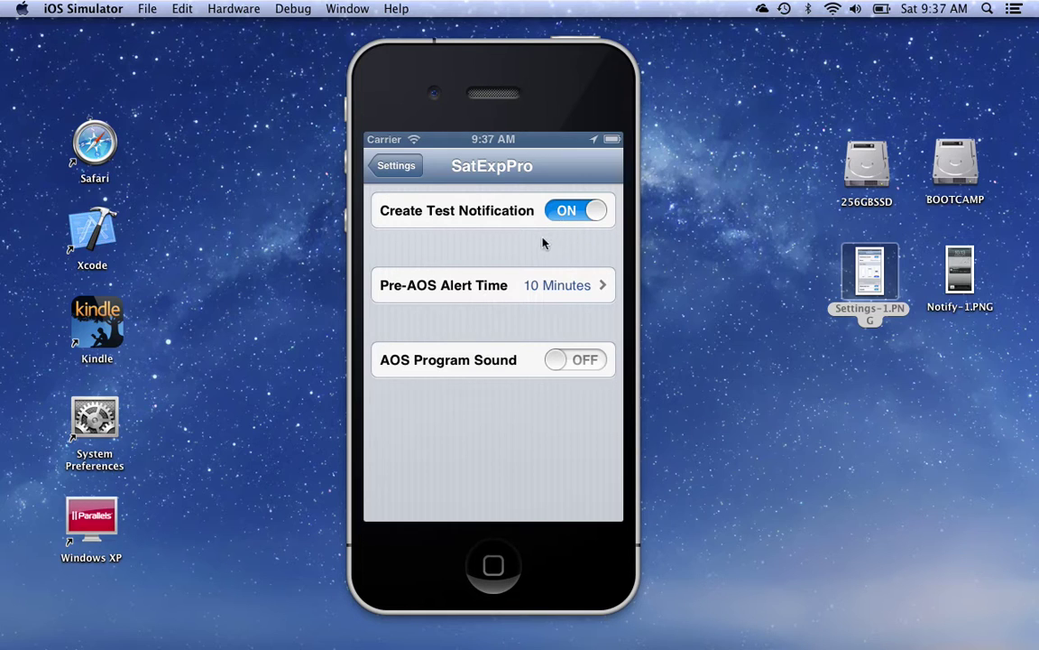
Step: Leave Settings for the home screen and reopen SatExpPro from page 3 on its HAMSAT/JAS-2 pass list
left_click(371, 157)
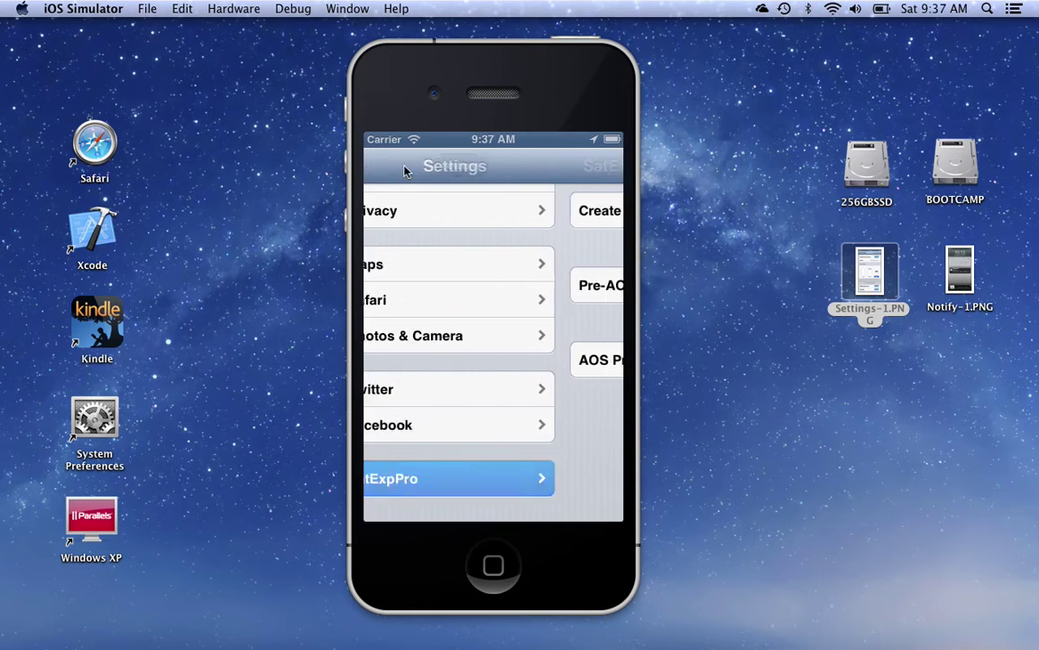
key("super+shift+h")
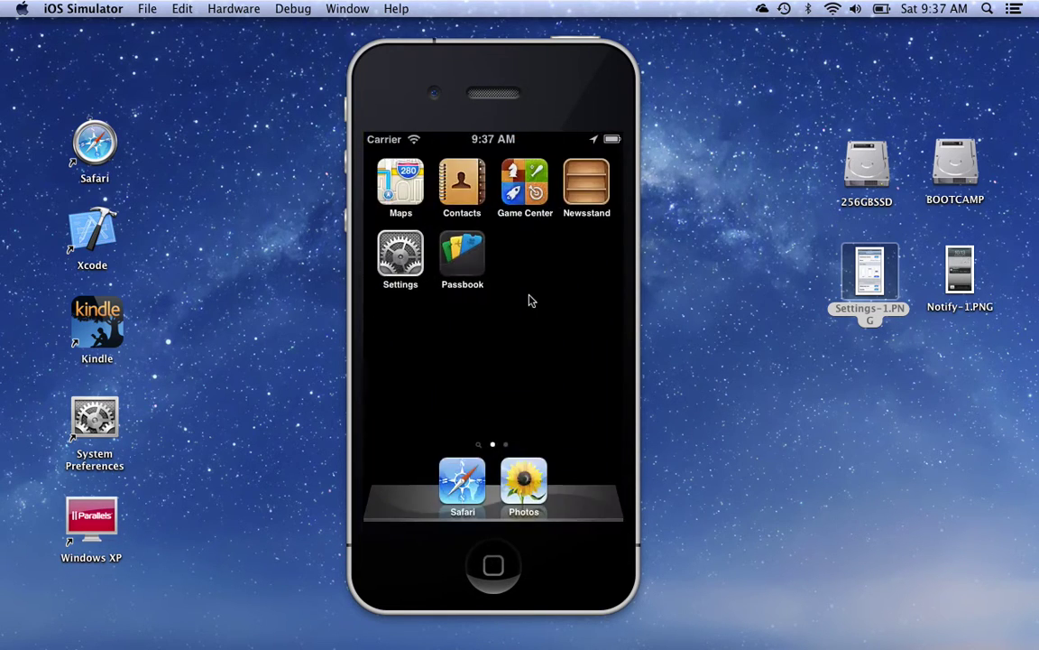
left_click_drag(492, 280, 424, 303)
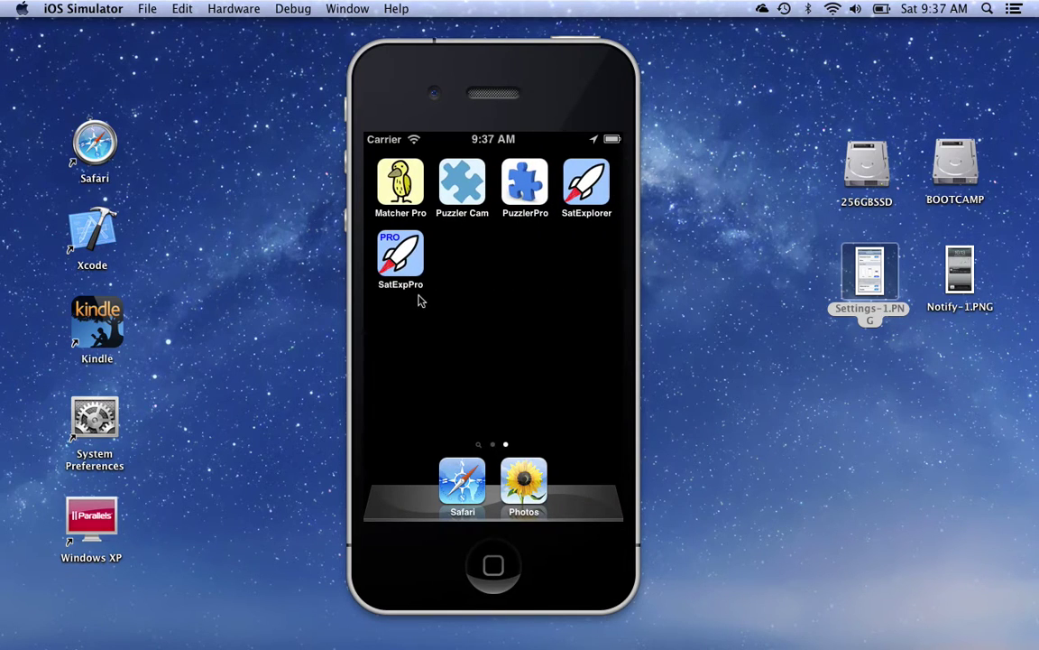
left_click(401, 256)
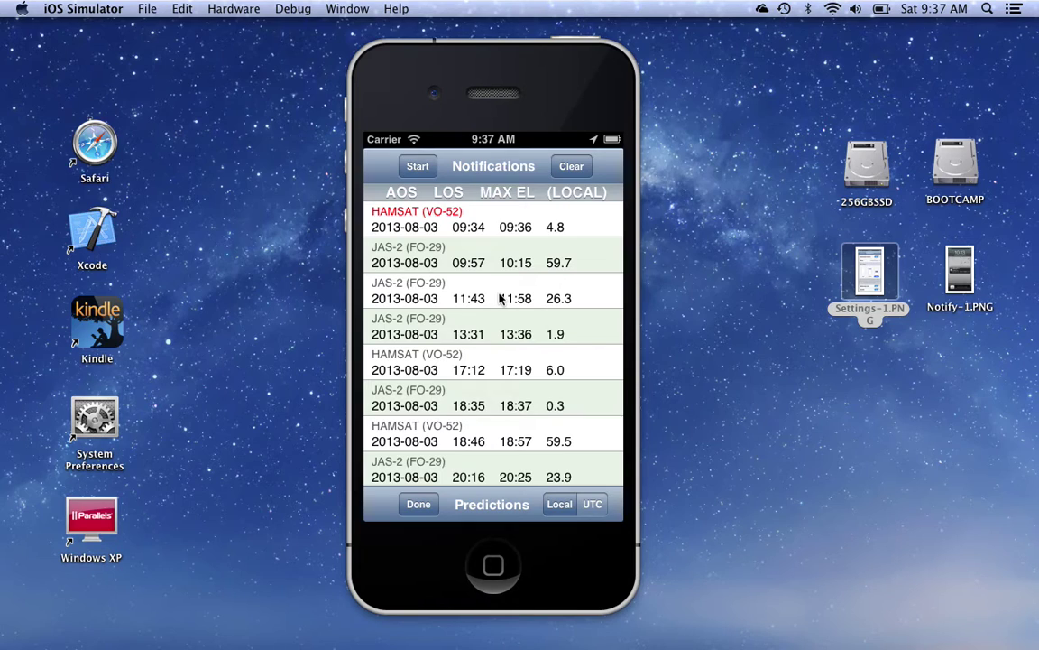
Step: Start and stop pass scheduling, then dismiss the notice reporting 1 local notification scheduled
left_click(417, 167)
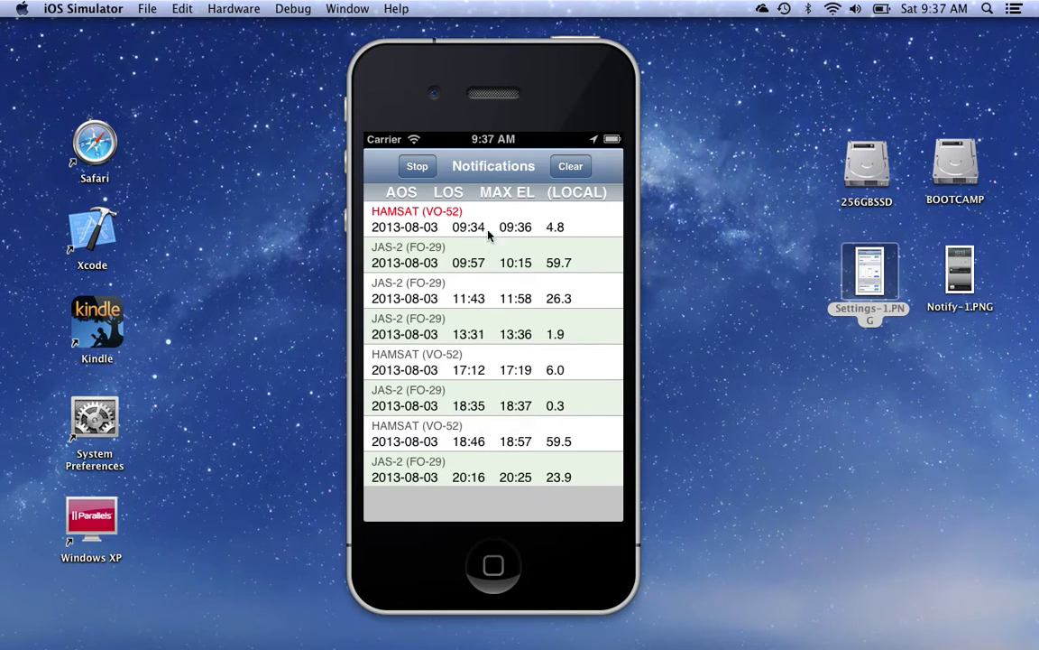
left_click(420, 169)
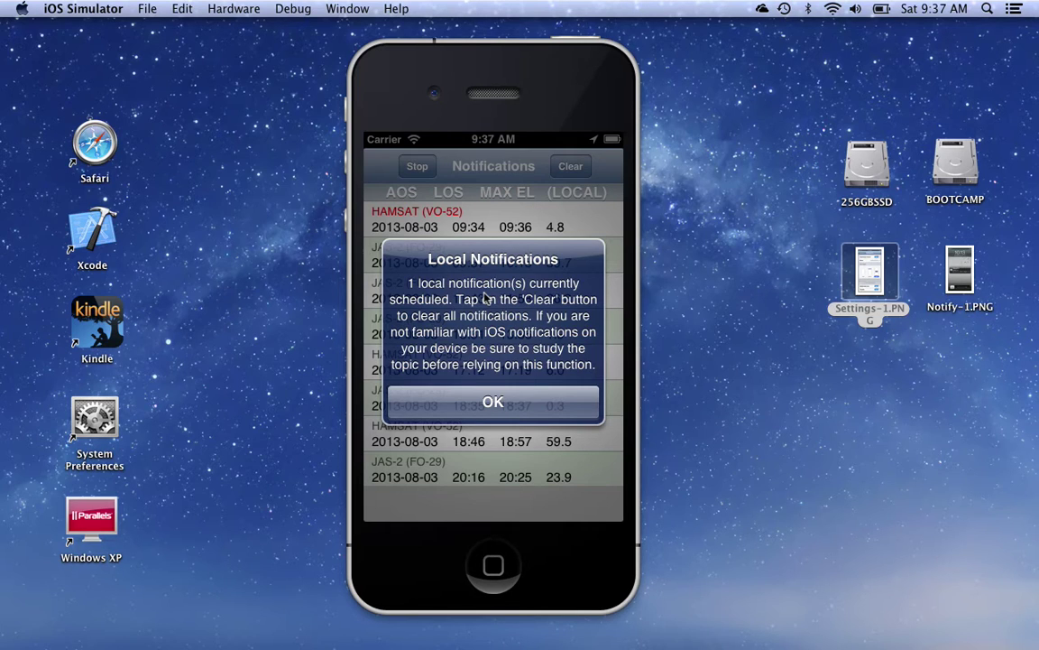
left_click(493, 402)
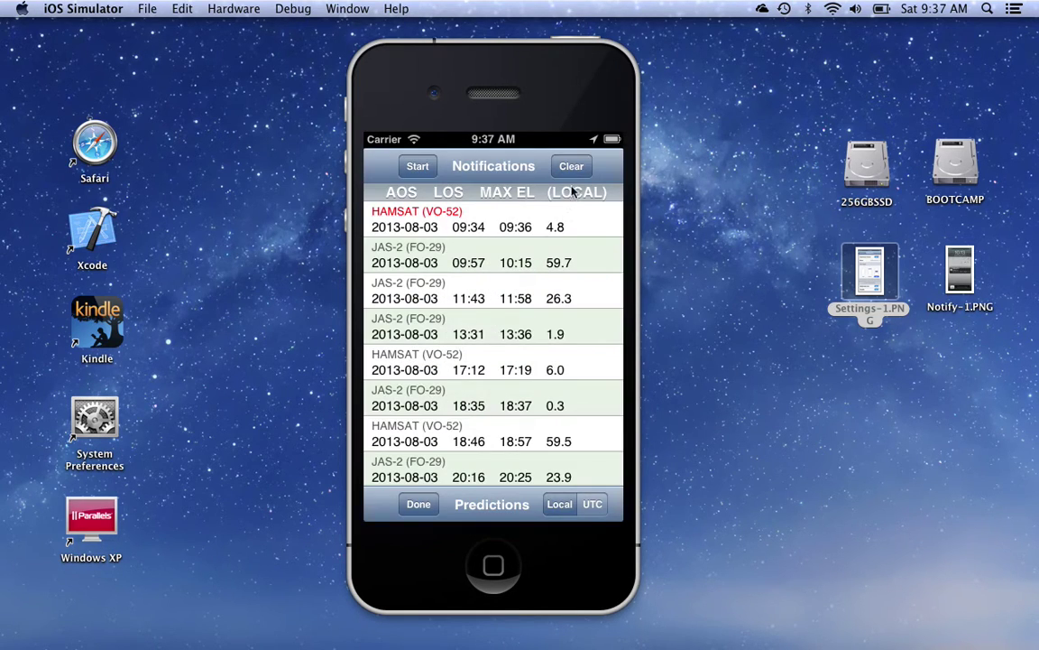
Step: Clear scheduled notifications, start and stop scheduling again, and dismiss the 2-notifications notice
left_click(572, 171)
left_click(420, 167)
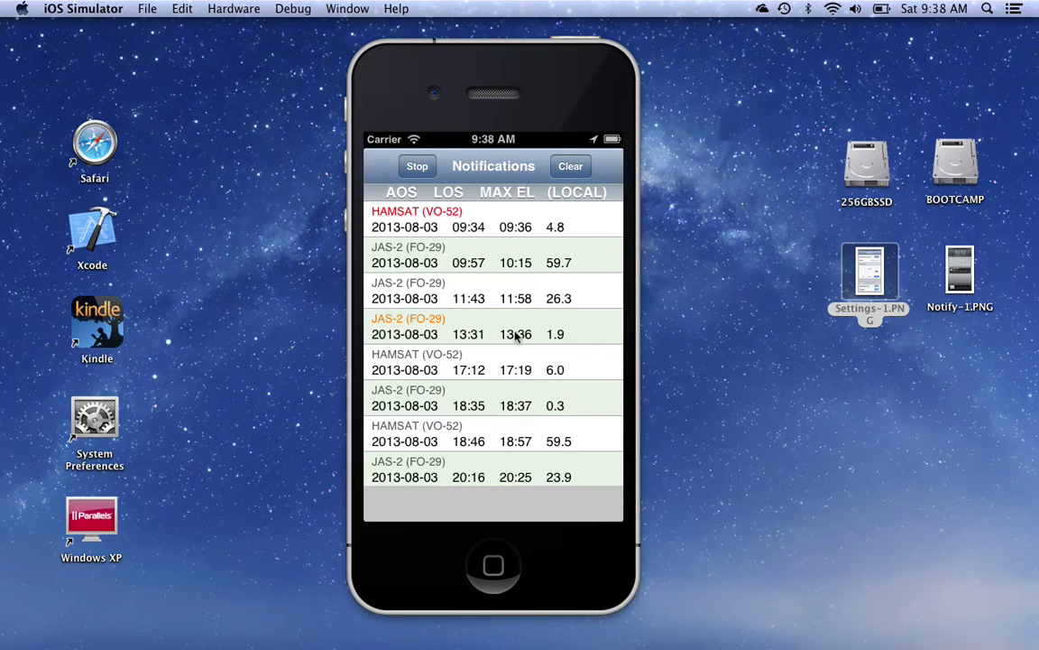
left_click(415, 167)
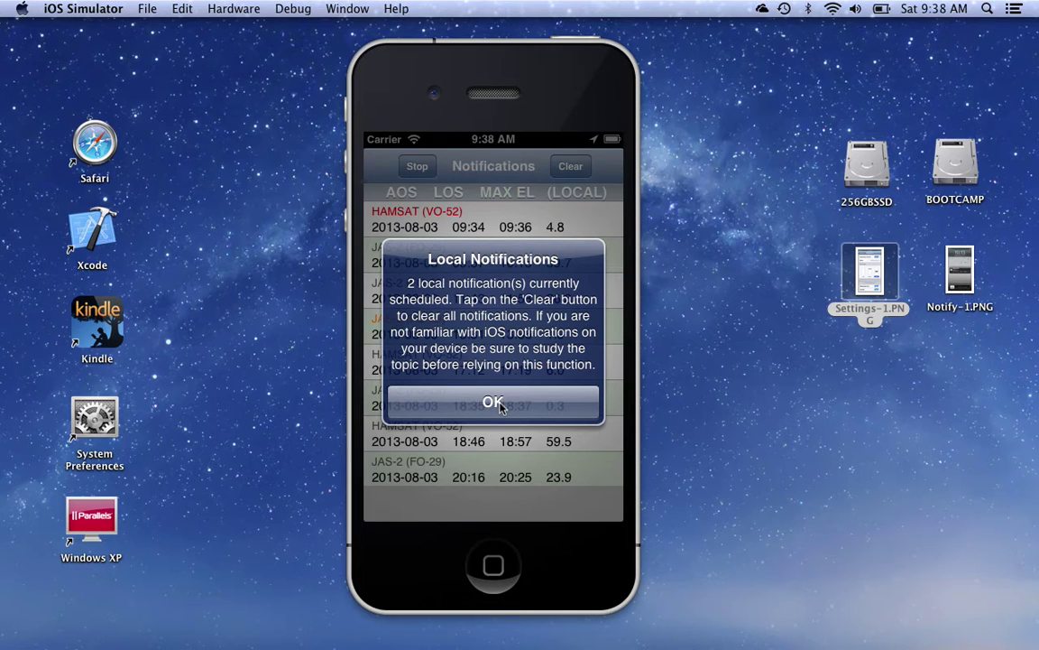
left_click(494, 403)
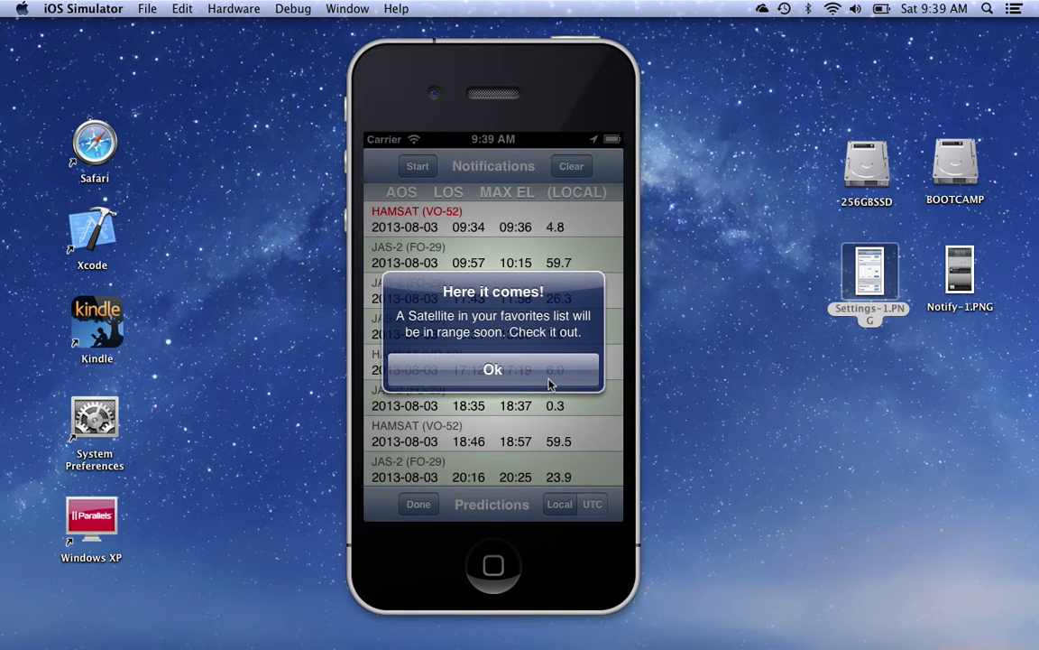
Step: Dismiss the "Here it comes!" favourite-satellite test alert with Ok
left_click(549, 378)
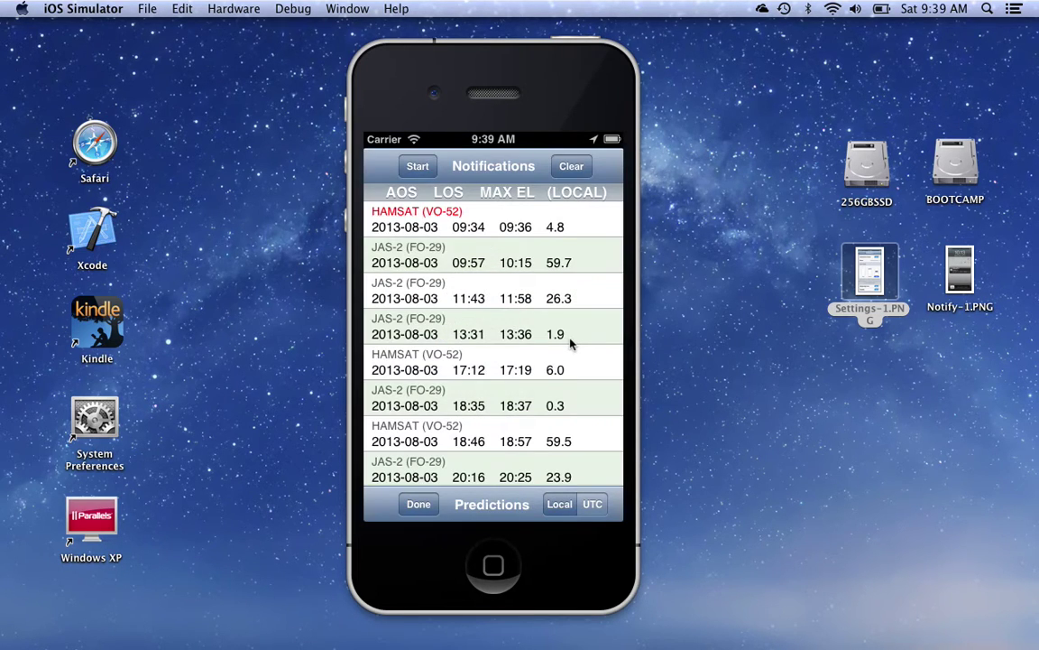